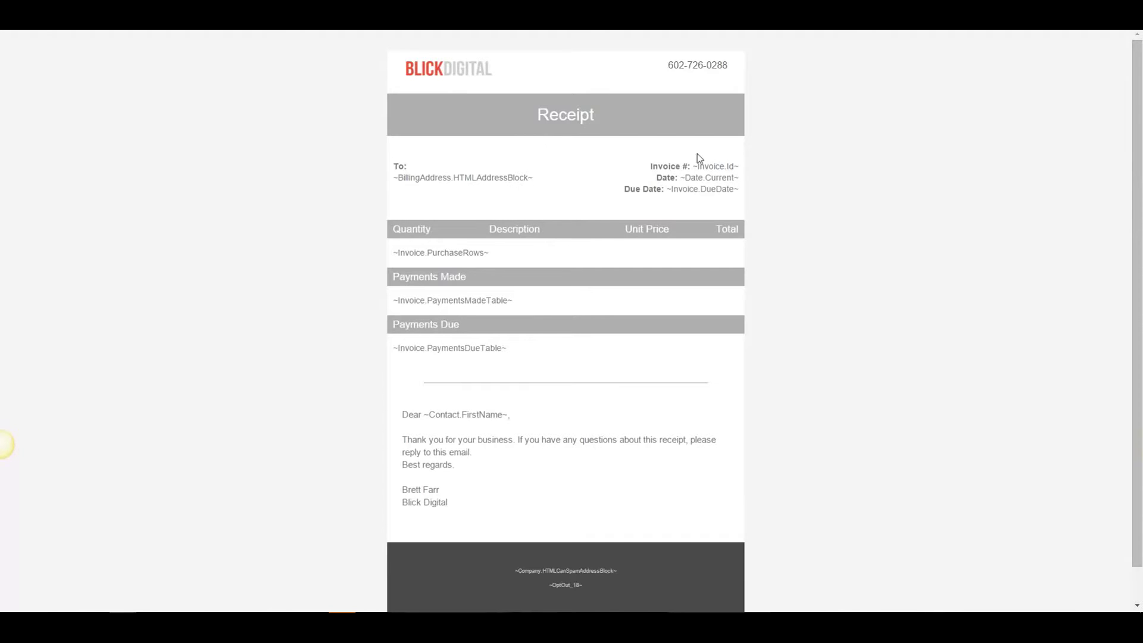
# View the receipt page's HTML source and scroll to the header table with the logo and phone markup.
pyautogui.rightClick(781, 149)
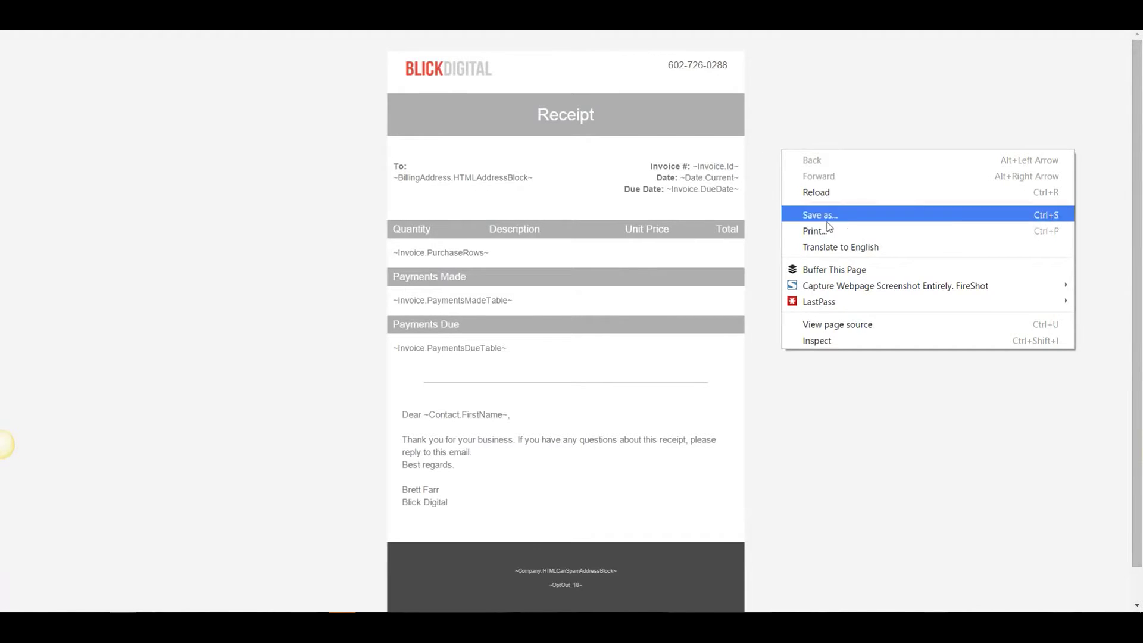
pyautogui.click(844, 324)
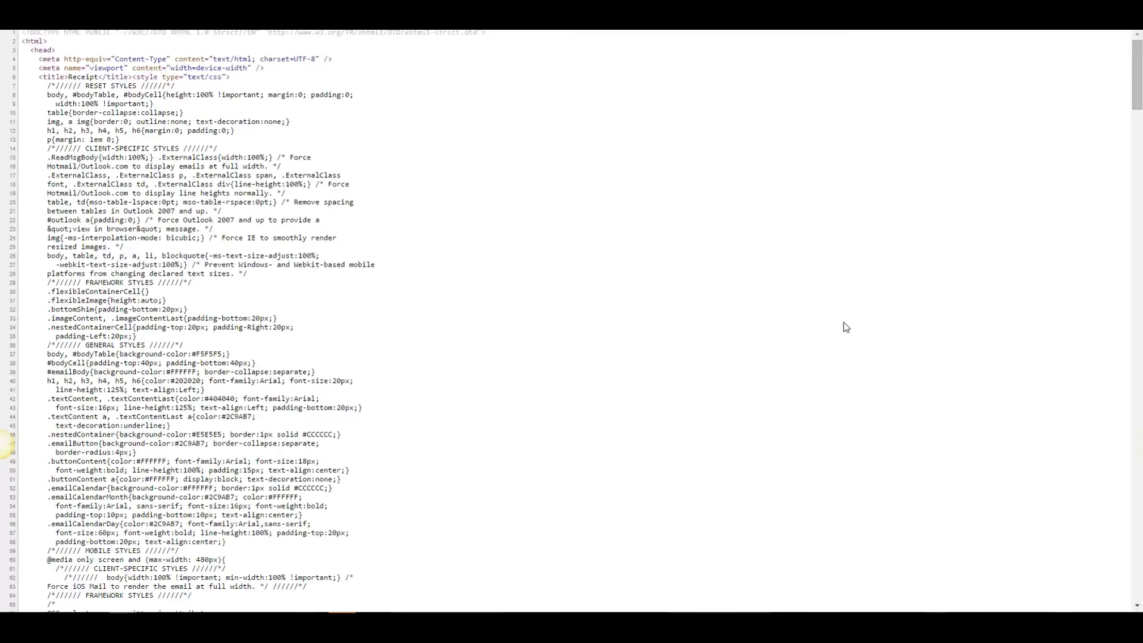
pyautogui.scroll(-15, 409, 242)
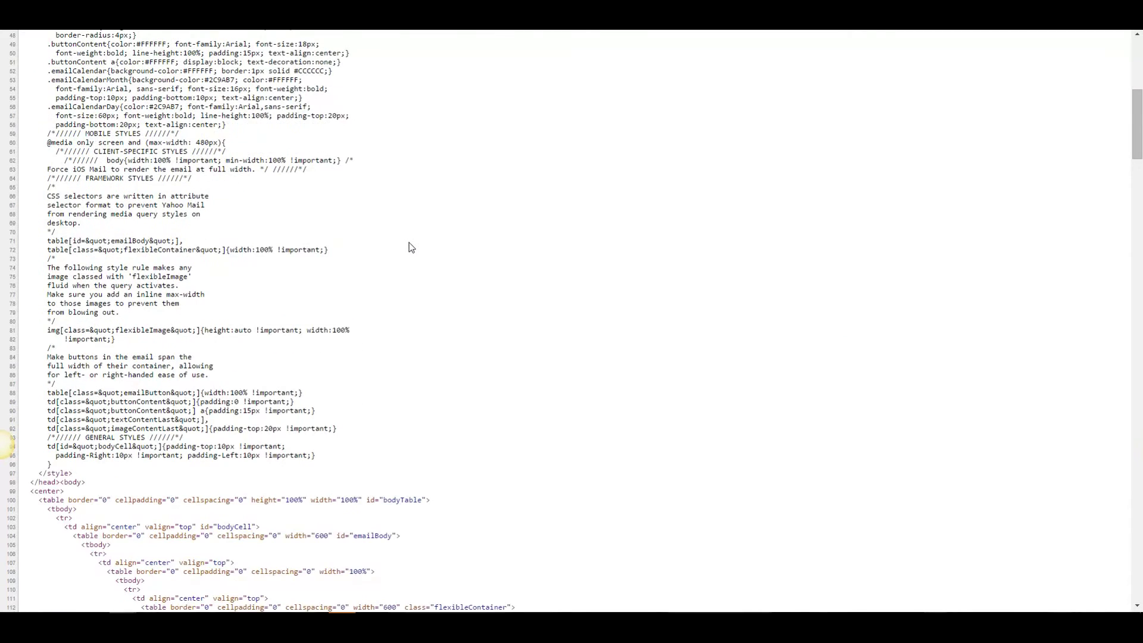
pyautogui.scroll(-1, 415, 248)
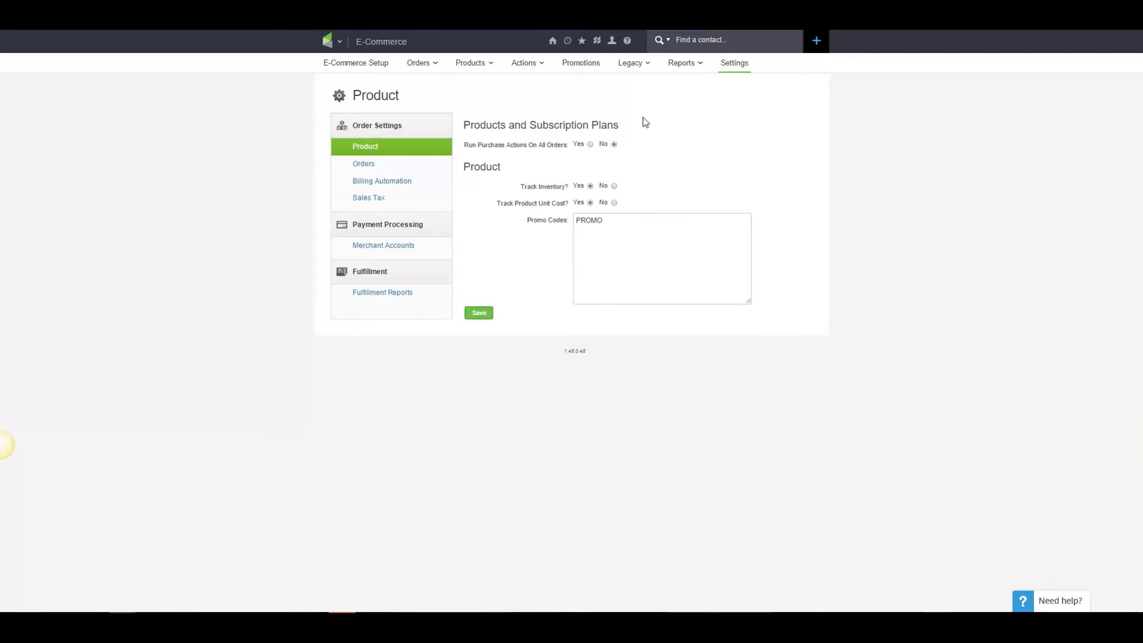
# Go from the main menu to E-Commerce Settings and open the Orders settings page.
pyautogui.click(332, 43)
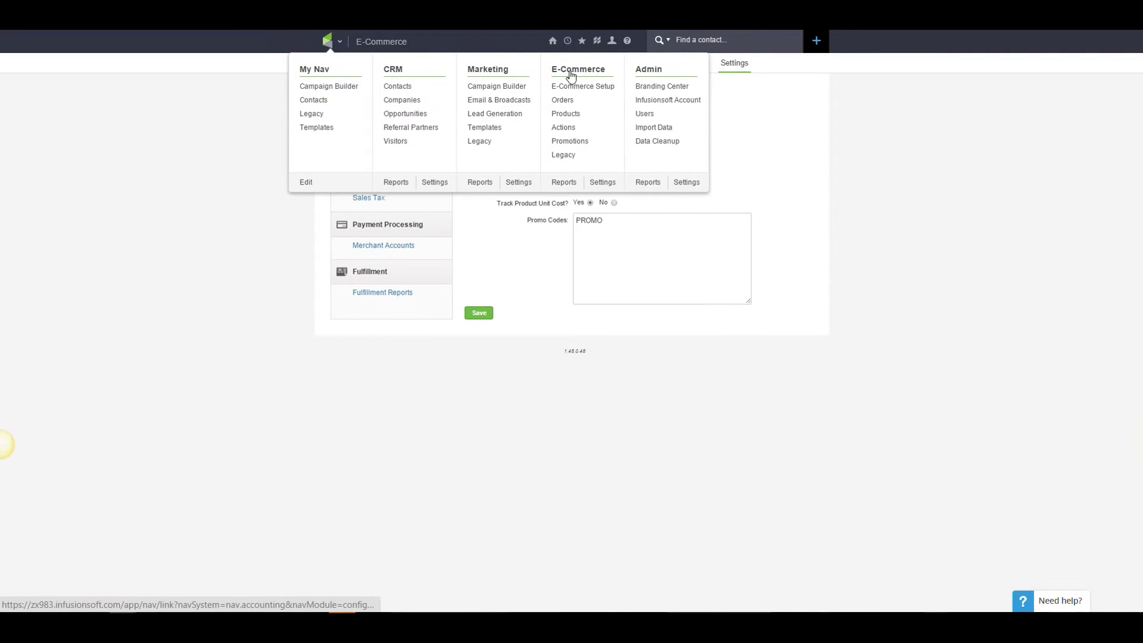
pyautogui.click(603, 183)
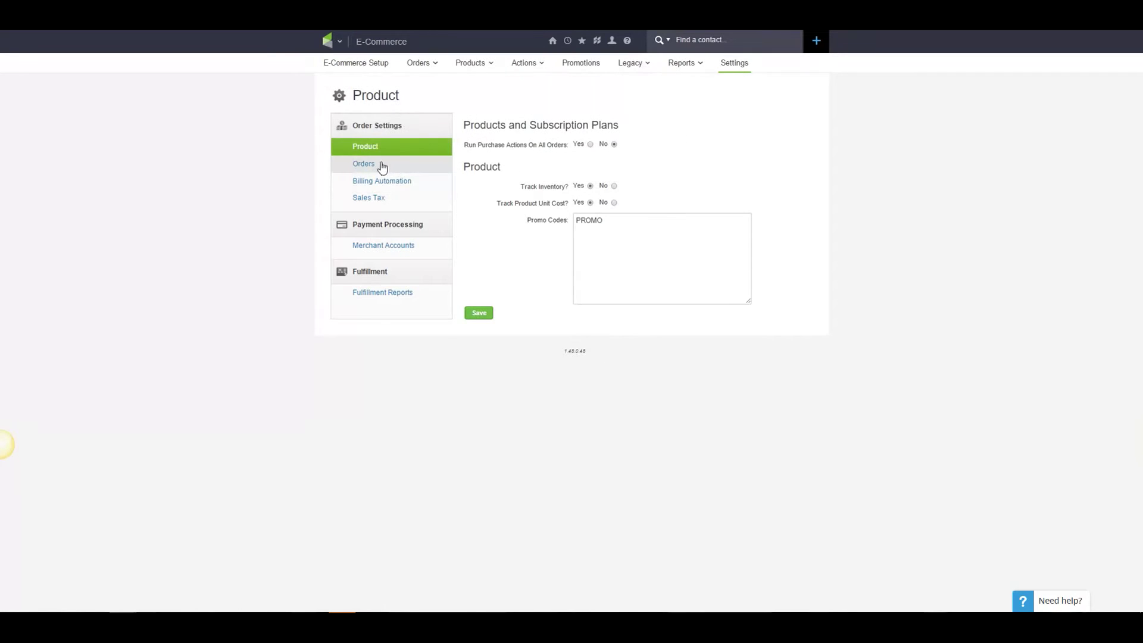
pyautogui.click(363, 164)
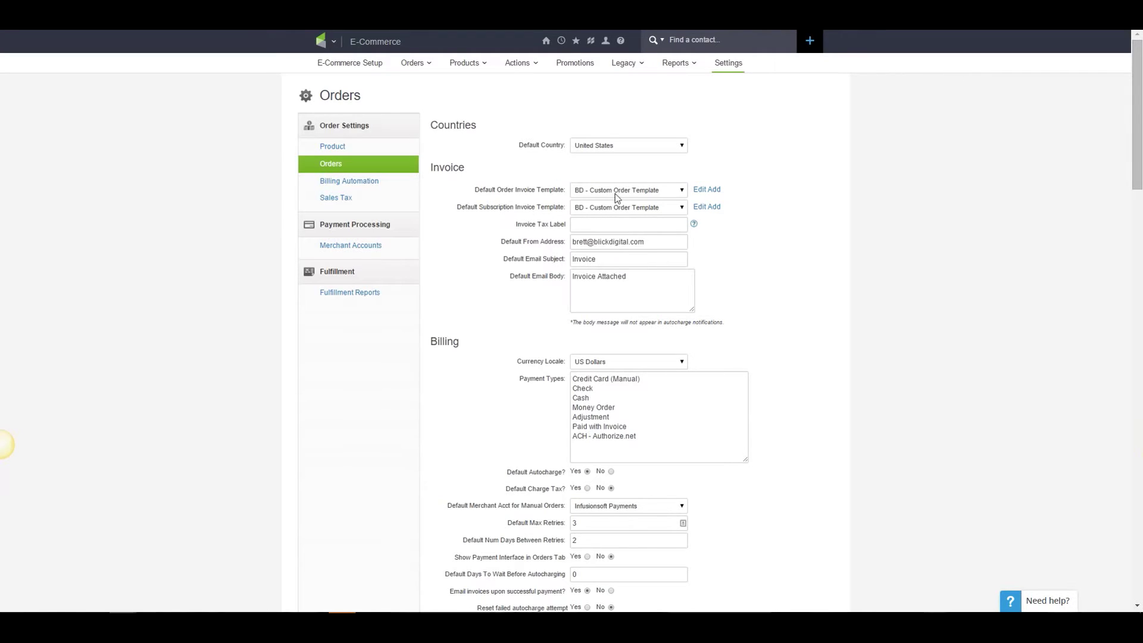
# Add a new order invoice template titled 'BD - Video Test' with subject 'Your receipt enclosed'.
pyautogui.click(714, 190)
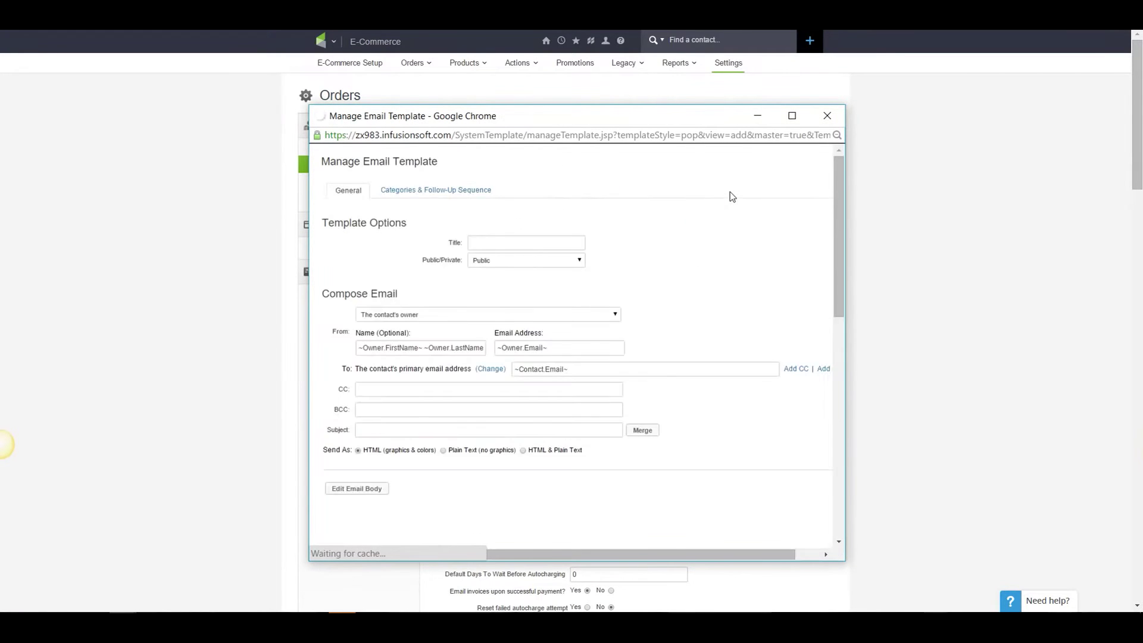
pyautogui.click(773, 66)
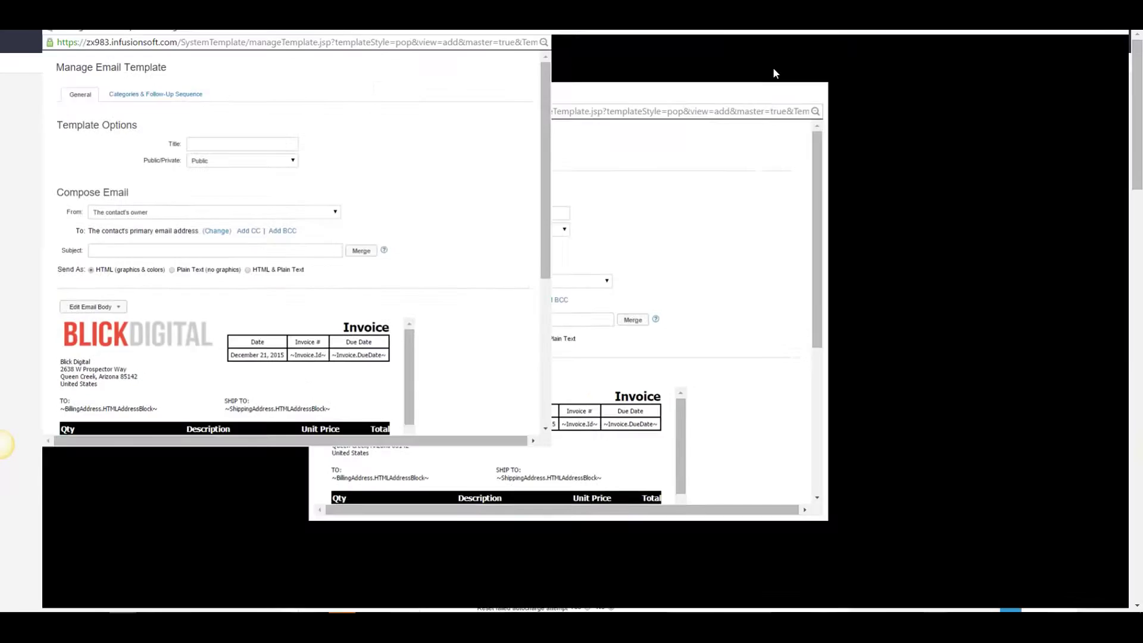
pyautogui.moveTo(690, 344)
pyautogui.mouseDown()
pyautogui.moveTo(698, 416)
pyautogui.moveTo(697, 339)
pyautogui.mouseUp()
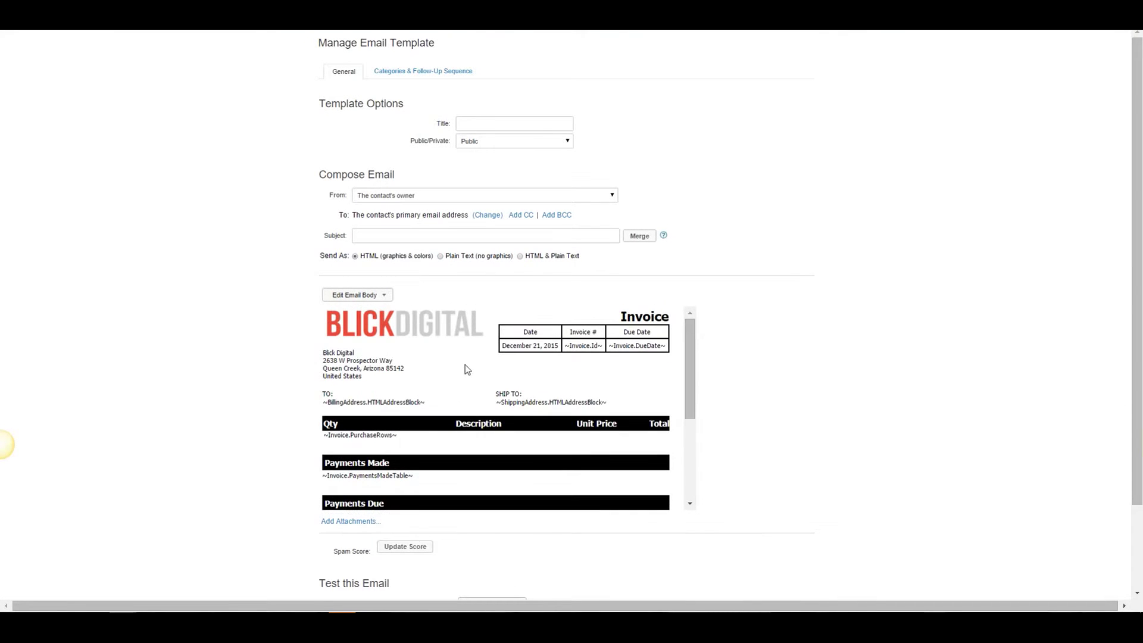
pyautogui.click(482, 125)
pyautogui.write('BD - Video Test')
pyautogui.click(408, 241)
pyautogui.write('Your')
pyautogui.click(422, 249)
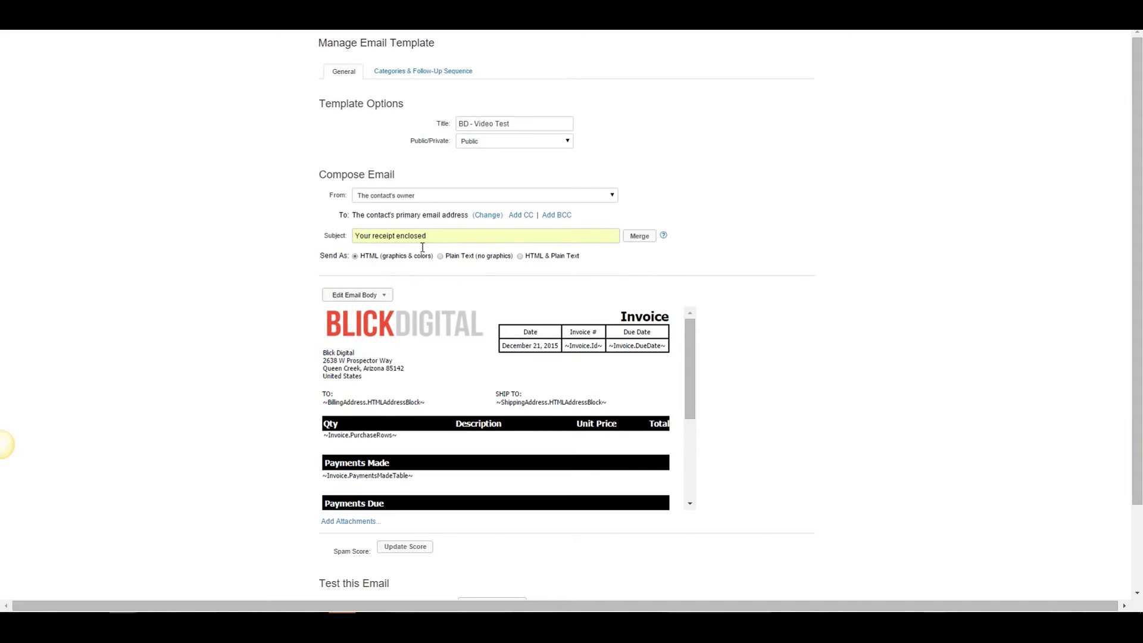
# Switch the email body to Code Builder, accepting the conversion to HTML.
pyautogui.click(387, 297)
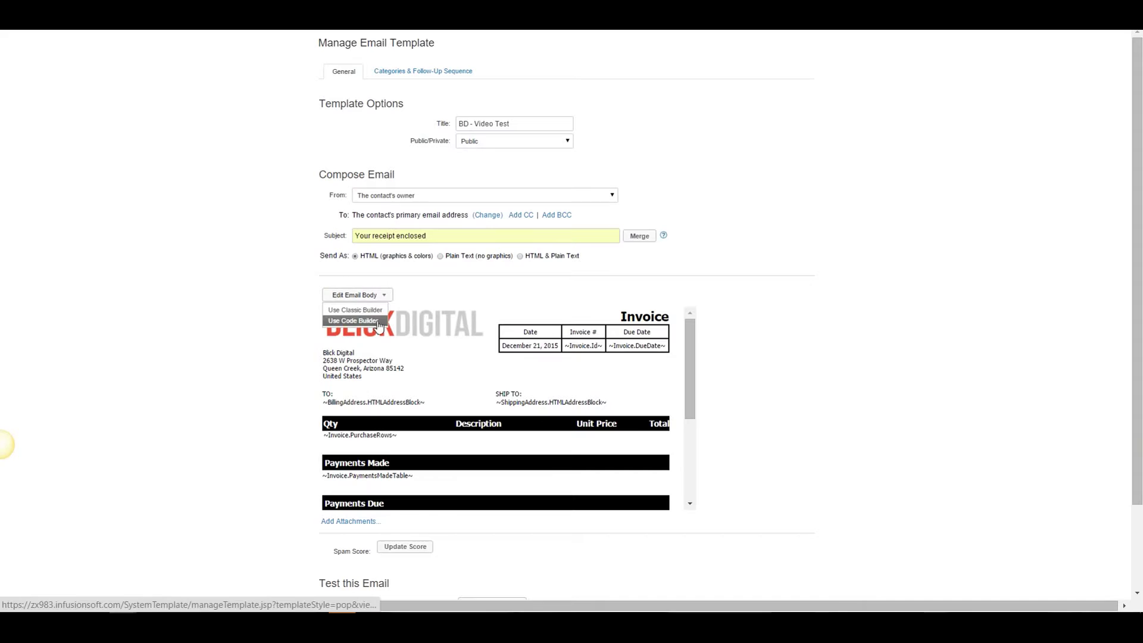
pyautogui.click(339, 328)
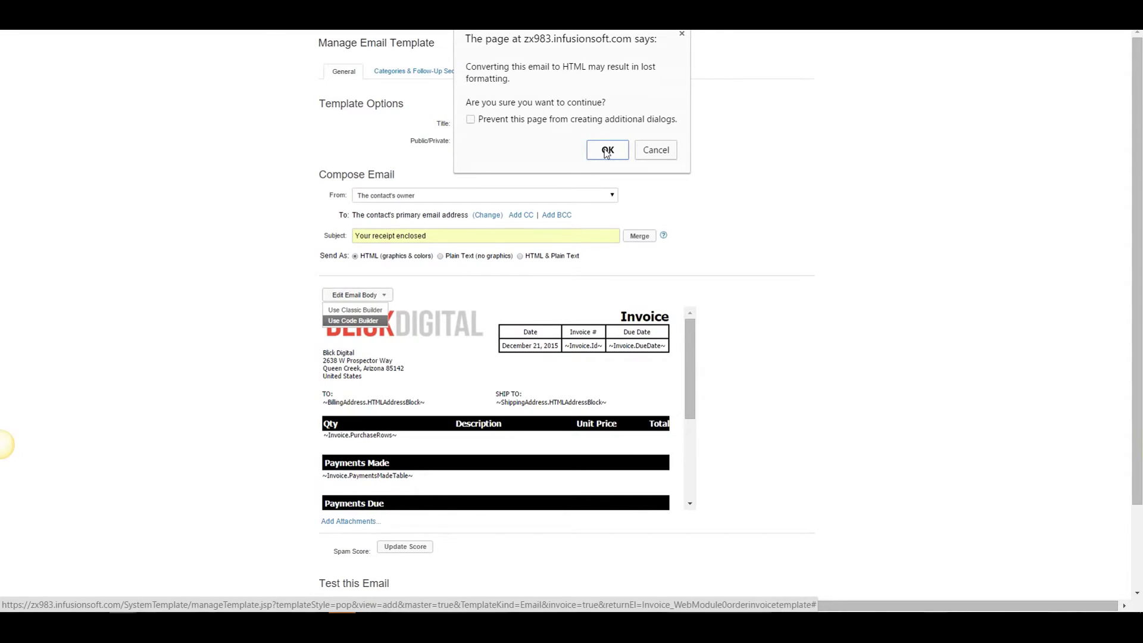
pyautogui.click(606, 152)
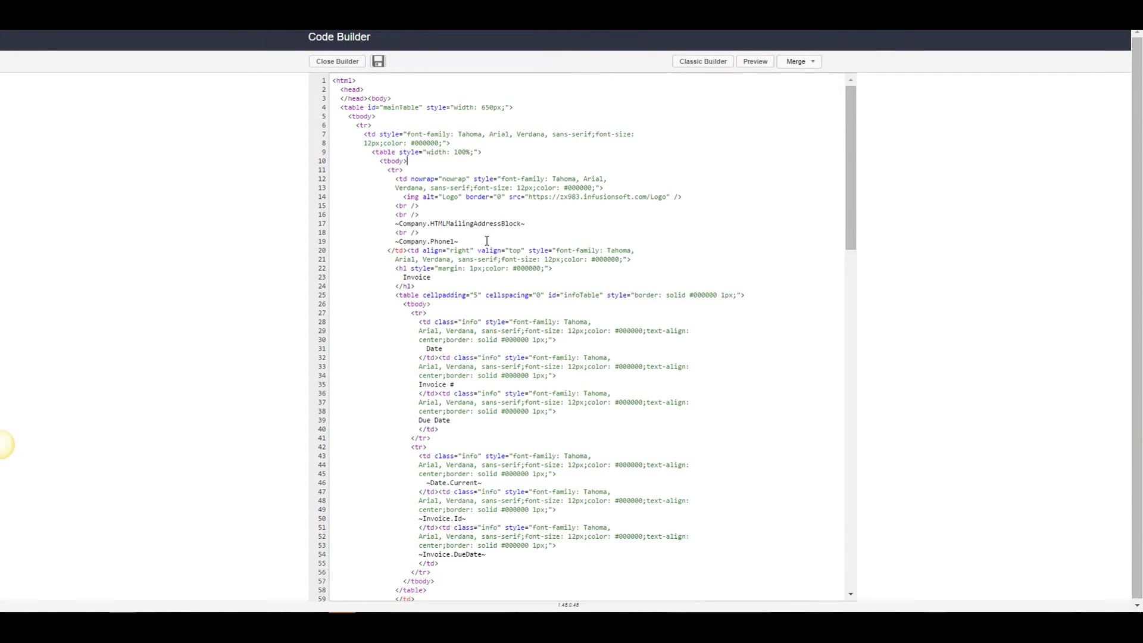
# Replace all the existing template code with the pasted receipt HTML.
pyautogui.hotkey('ctrl', 'a')
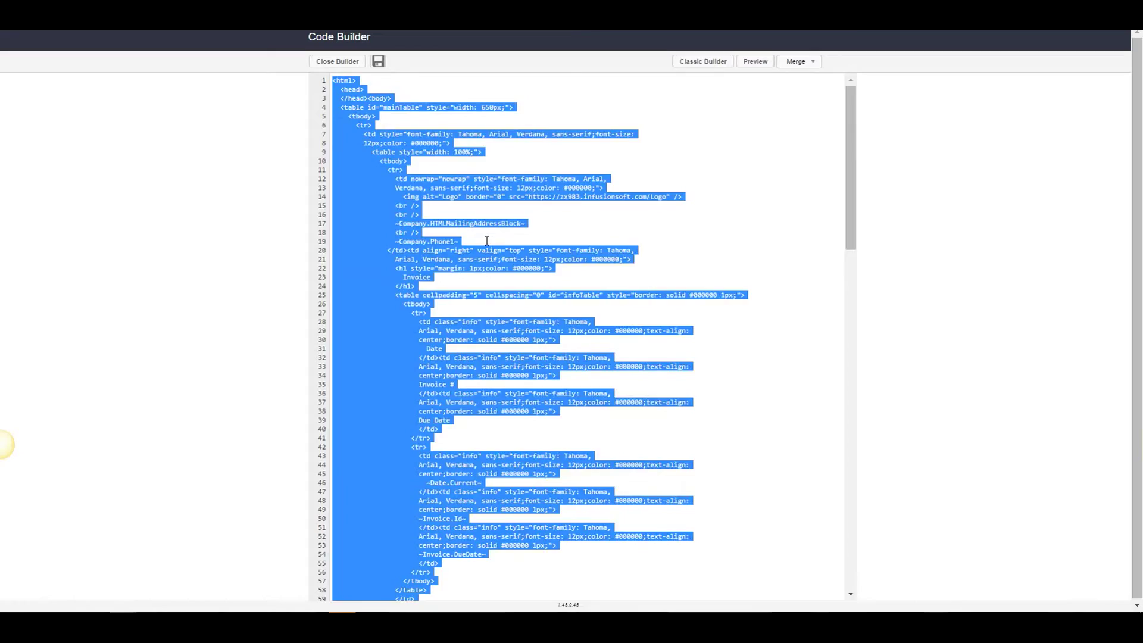
pyautogui.press('BackSpace')
pyautogui.hotkey('ctrl', 'v')
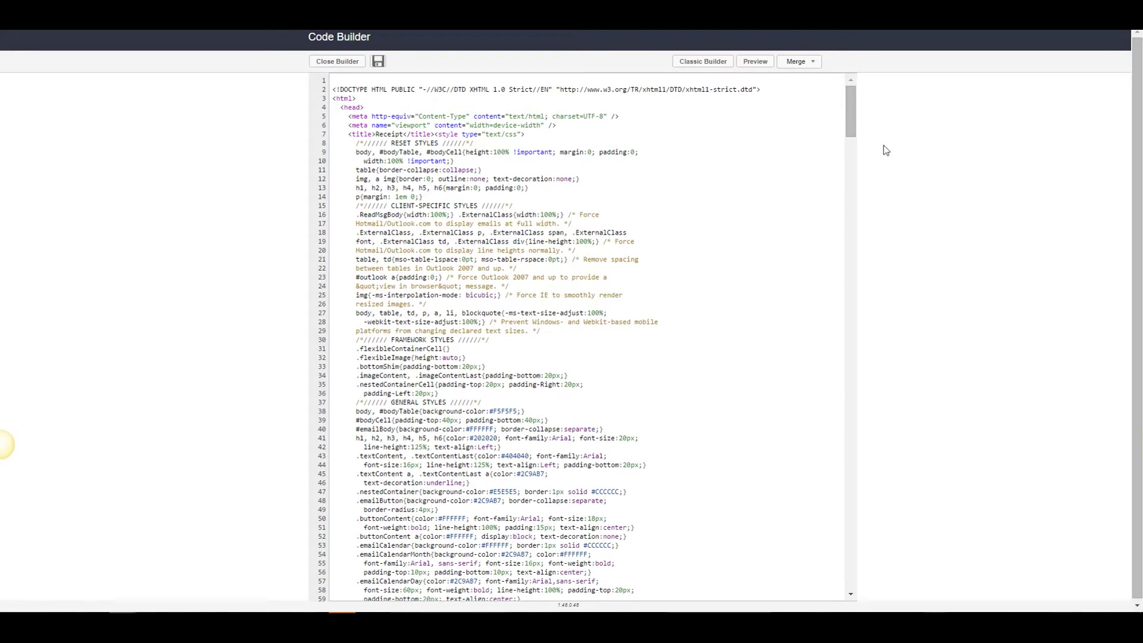
pyautogui.moveTo(850, 113); pyautogui.dragTo(862, 194)
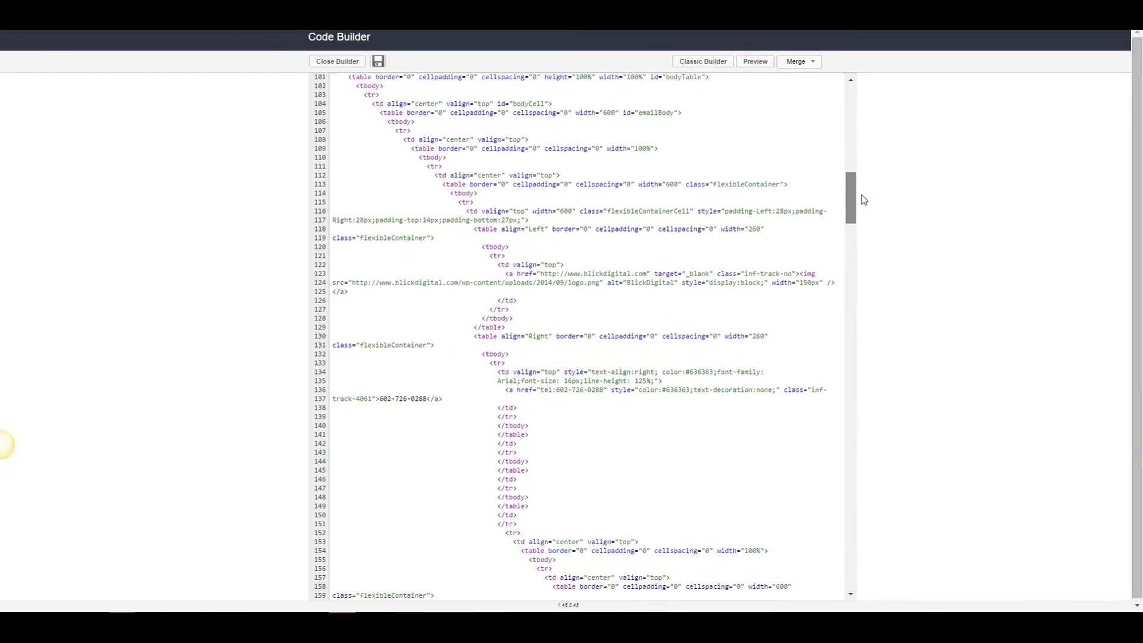
# Select the blickdigital logo image URL in the img src on line 124.
pyautogui.click(320, 277)
pyautogui.moveTo(541, 276); pyautogui.dragTo(651, 280)
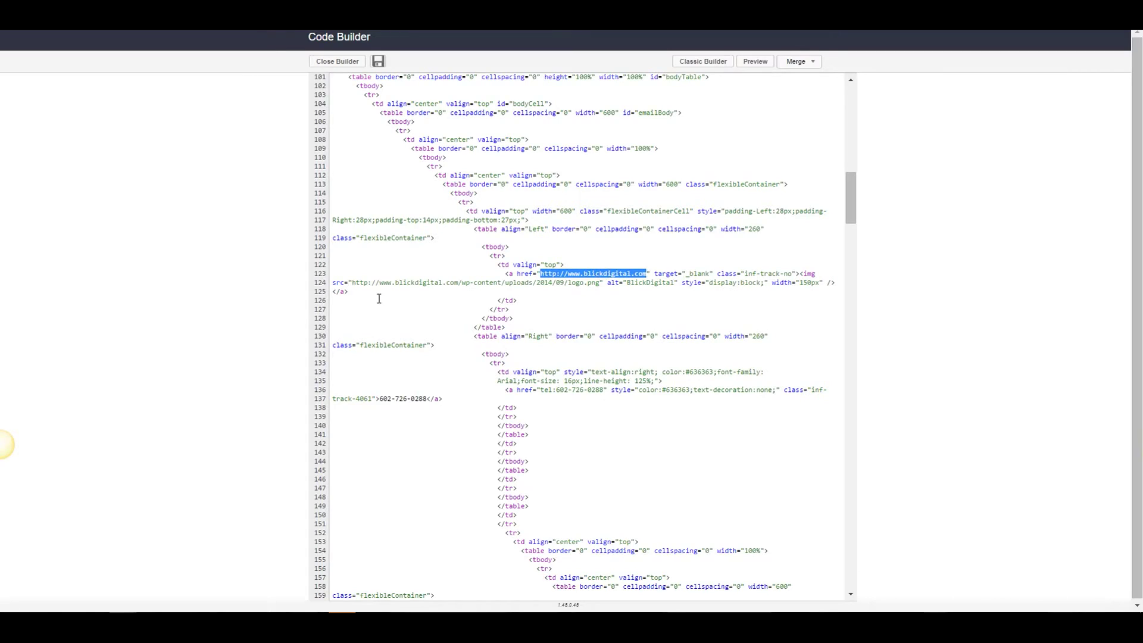
pyautogui.moveTo(353, 286); pyautogui.dragTo(607, 289)
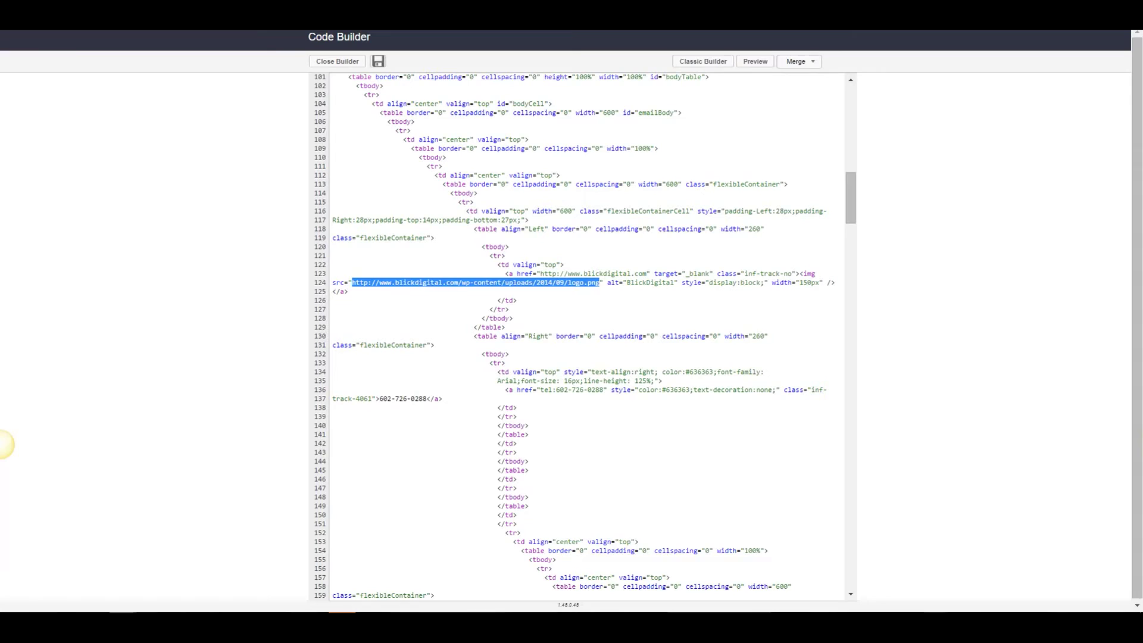
# Copy the Monkeypod logo's image address from the Monkeypod homepage and return to Code Builder.
pyautogui.click(343, 625)
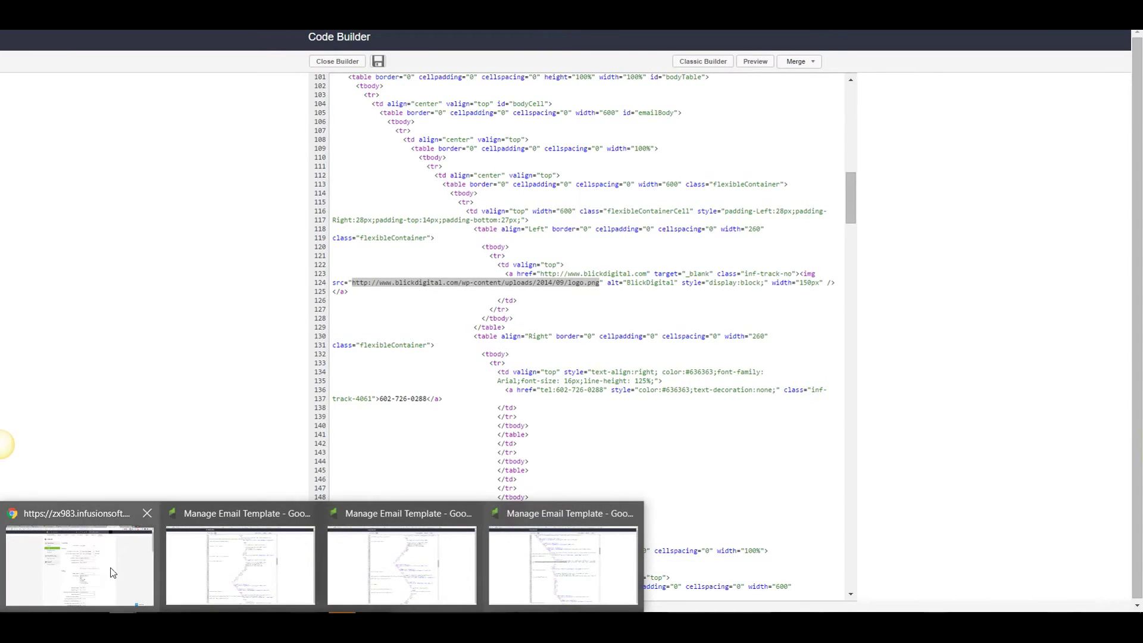
pyautogui.click(109, 572)
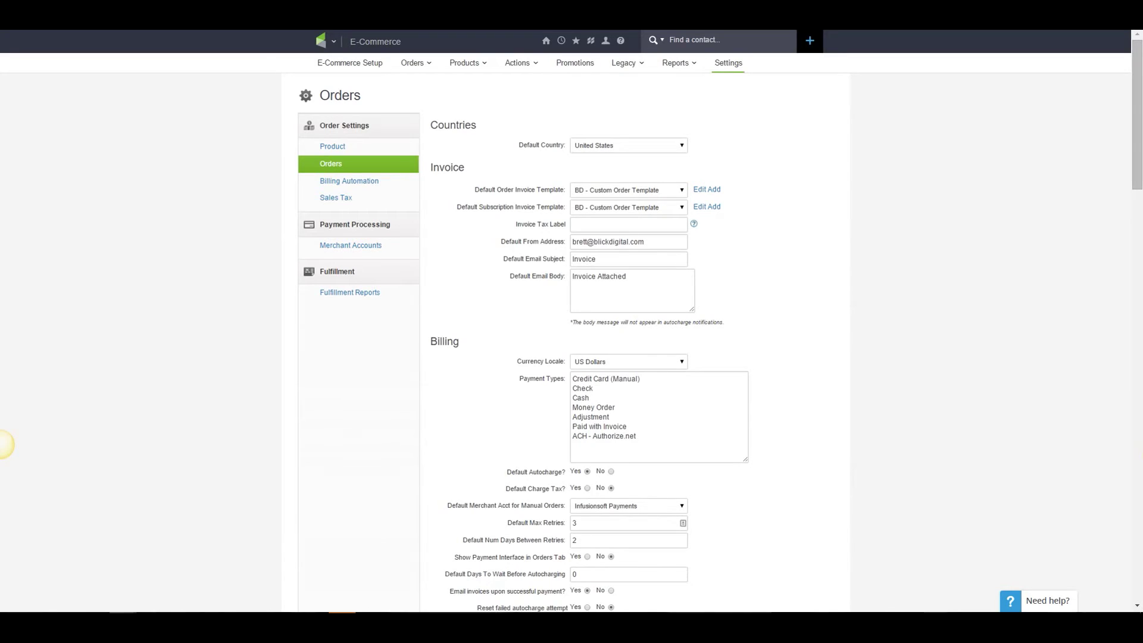
pyautogui.hotkey('ctrl', 'Tab')
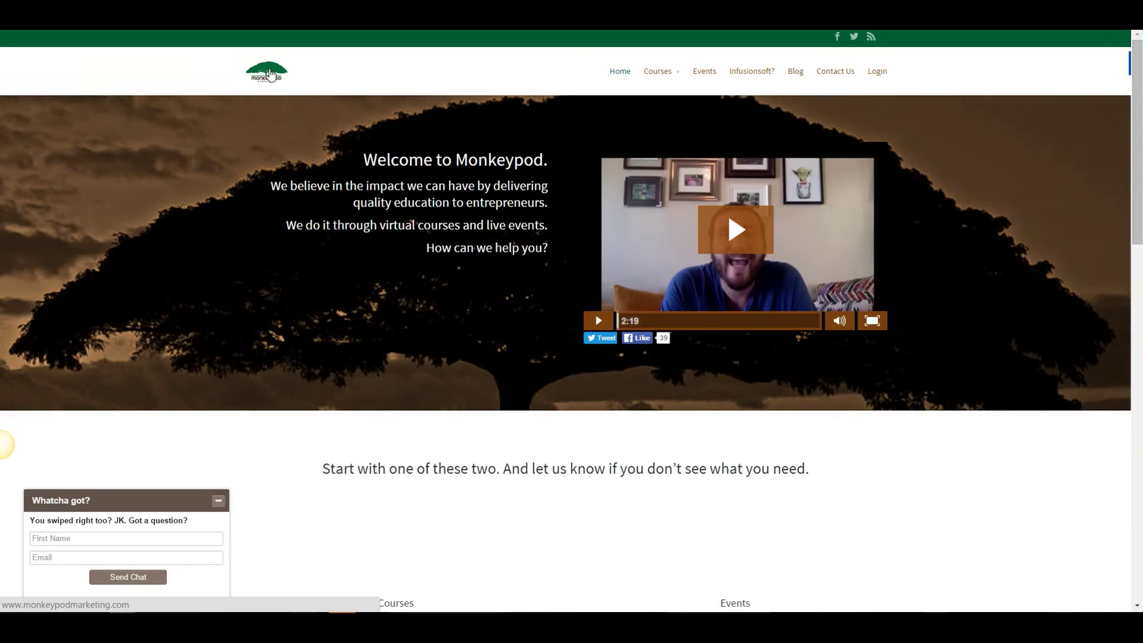
pyautogui.rightClick(267, 70)
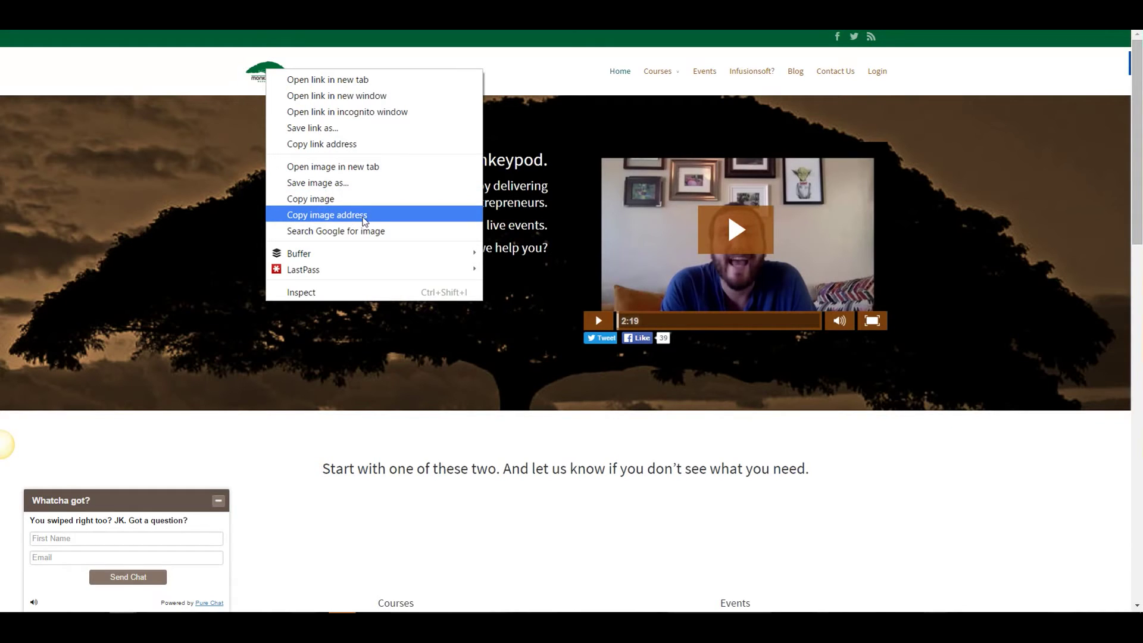
pyautogui.click(366, 217)
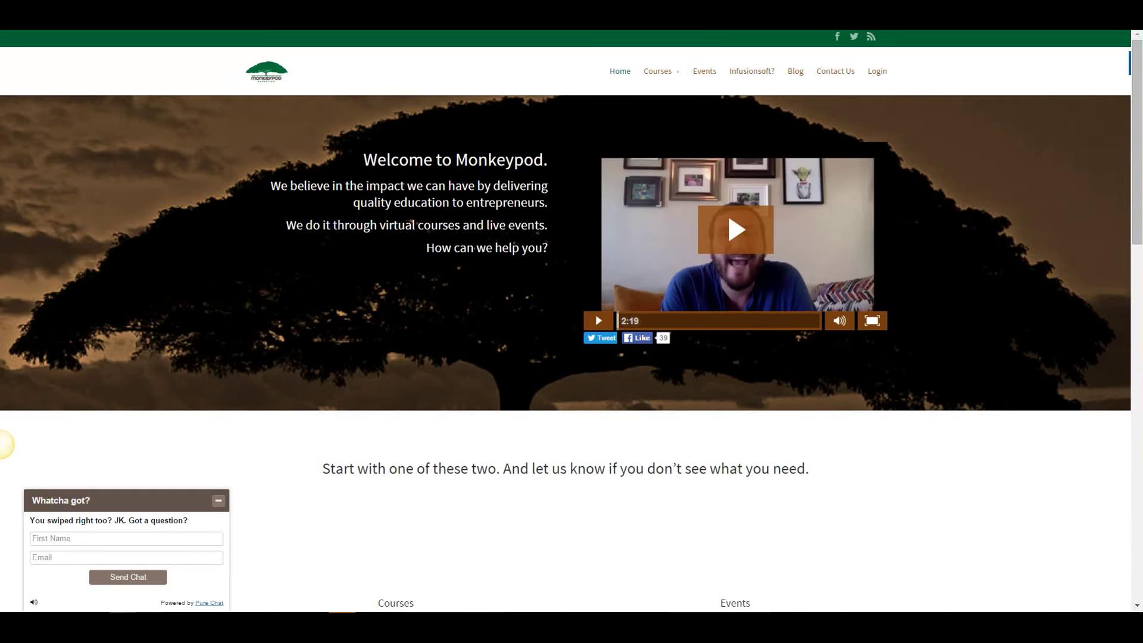
pyautogui.click(561, 551)
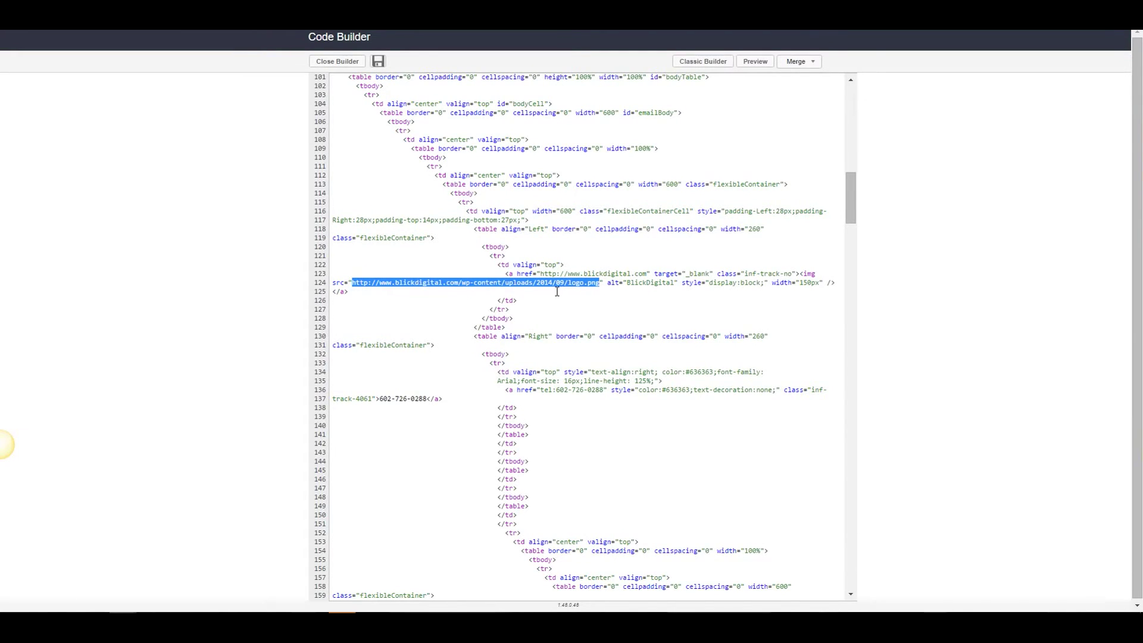
# Paste the Monkeypod logo address over the selected old logo URL.
pyautogui.hotkey('ctrl', 'v')
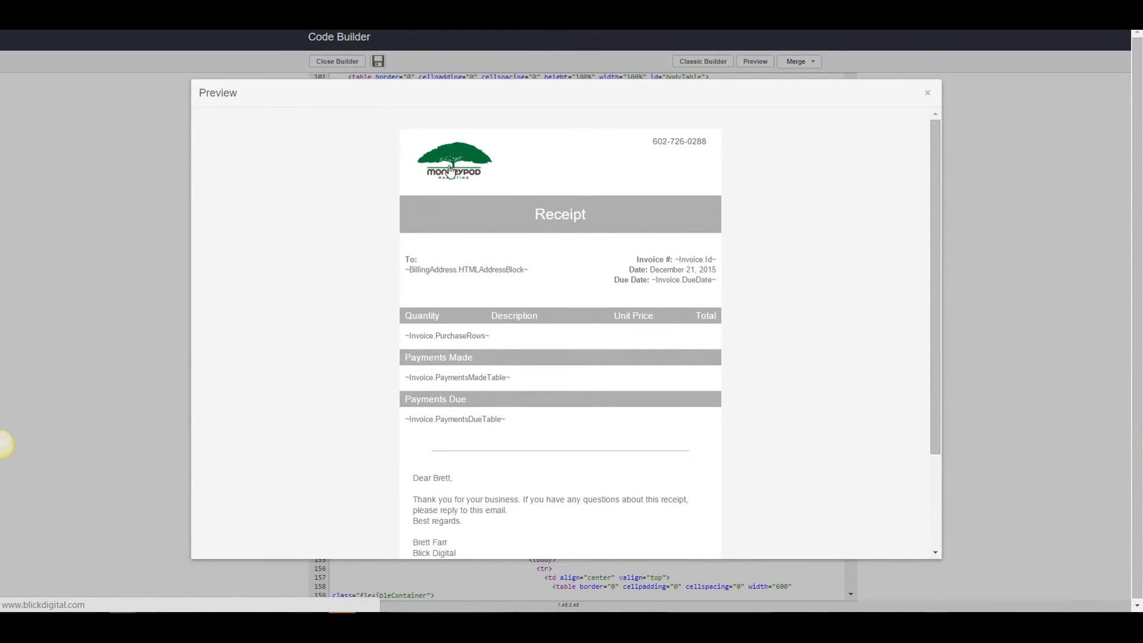
pyautogui.click(930, 98)
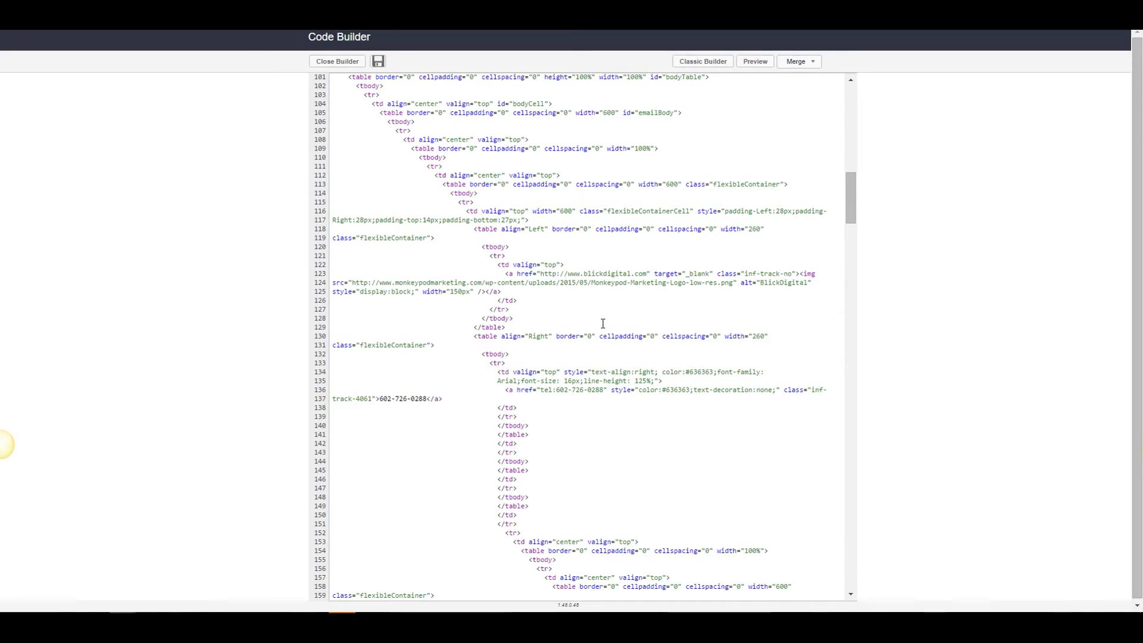
pyautogui.scroll(-1, 603, 323)
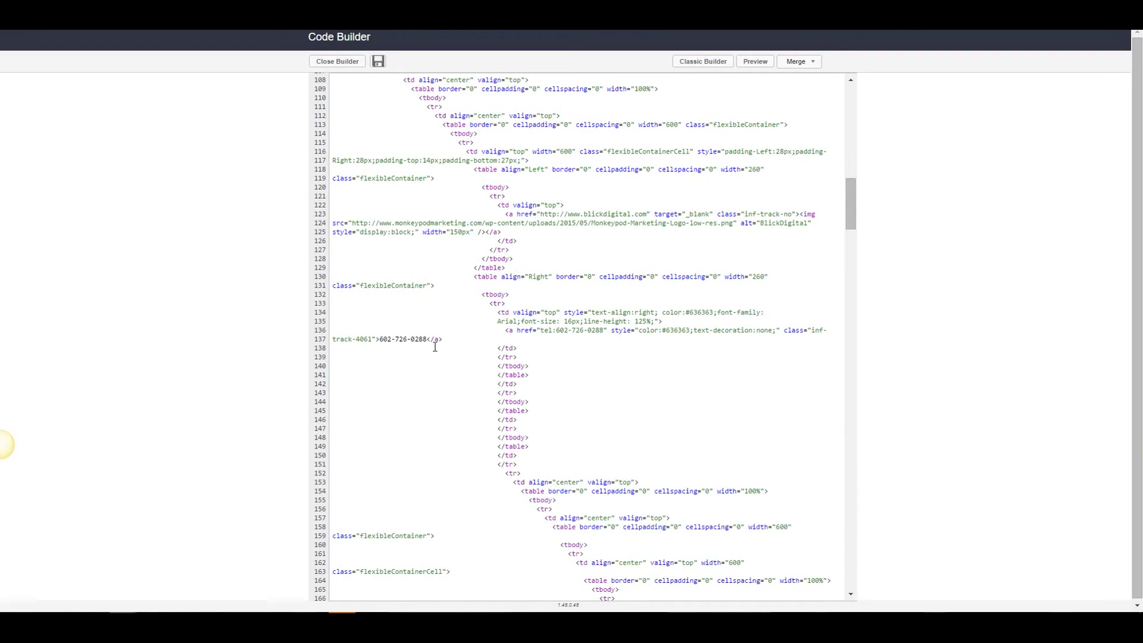
pyautogui.moveTo(428, 339); pyautogui.dragTo(385, 342)
pyautogui.moveTo(556, 330); pyautogui.dragTo(606, 332)
# Scroll the receipt preview down to review it through to the footer.
pyautogui.click(598, 350)
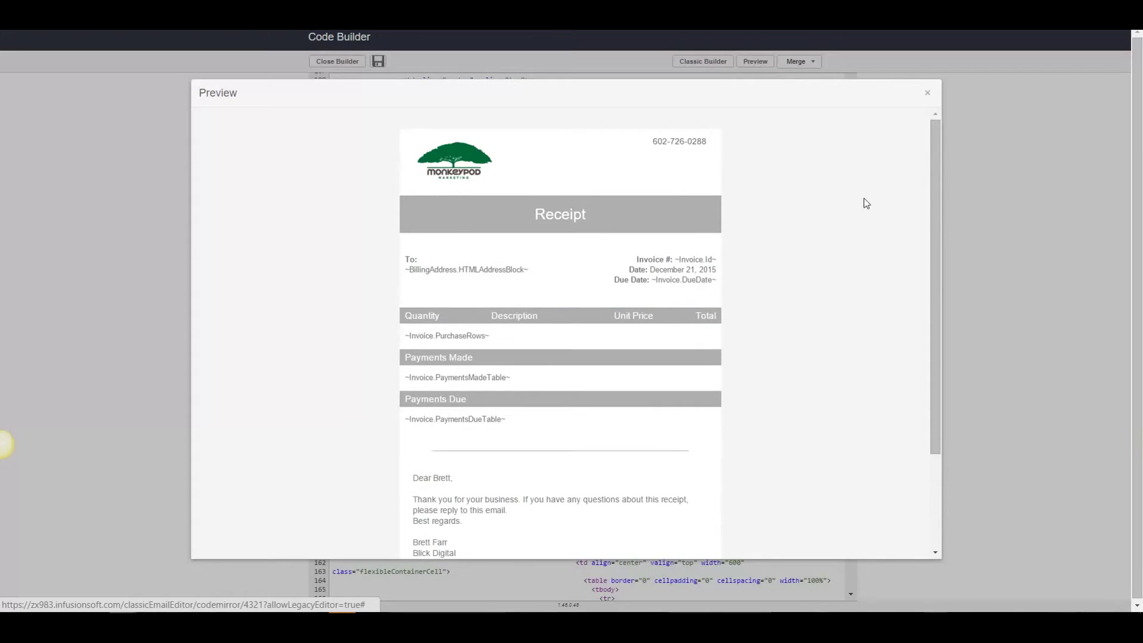
pyautogui.moveTo(932, 153); pyautogui.dragTo(938, 298)
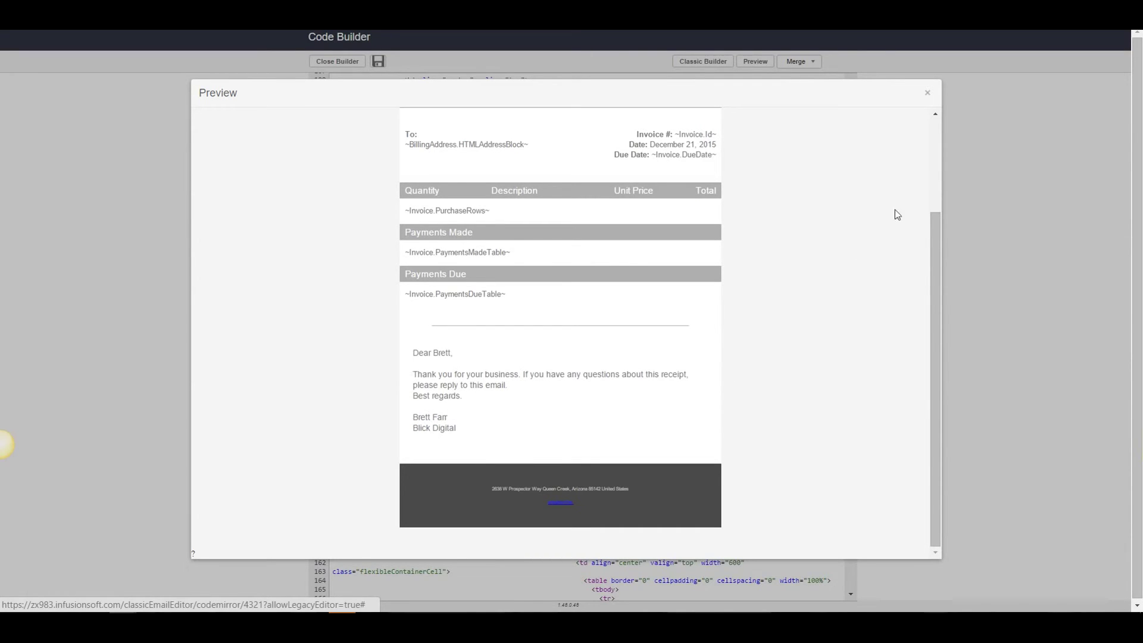
pyautogui.click(929, 95)
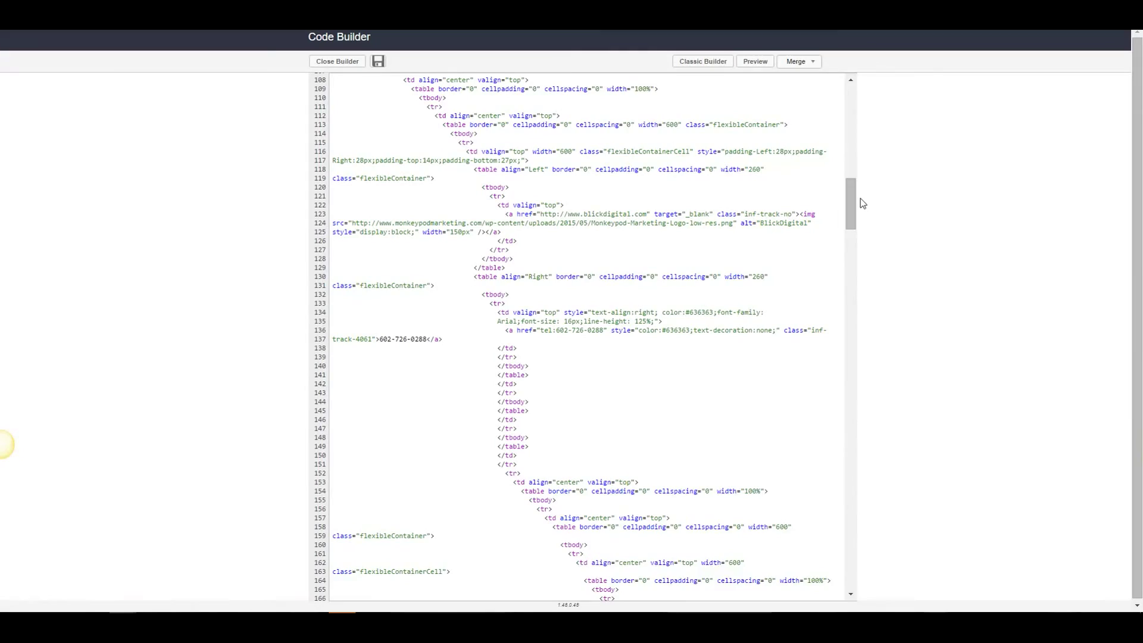
pyautogui.moveTo(854, 205); pyautogui.dragTo(868, 509)
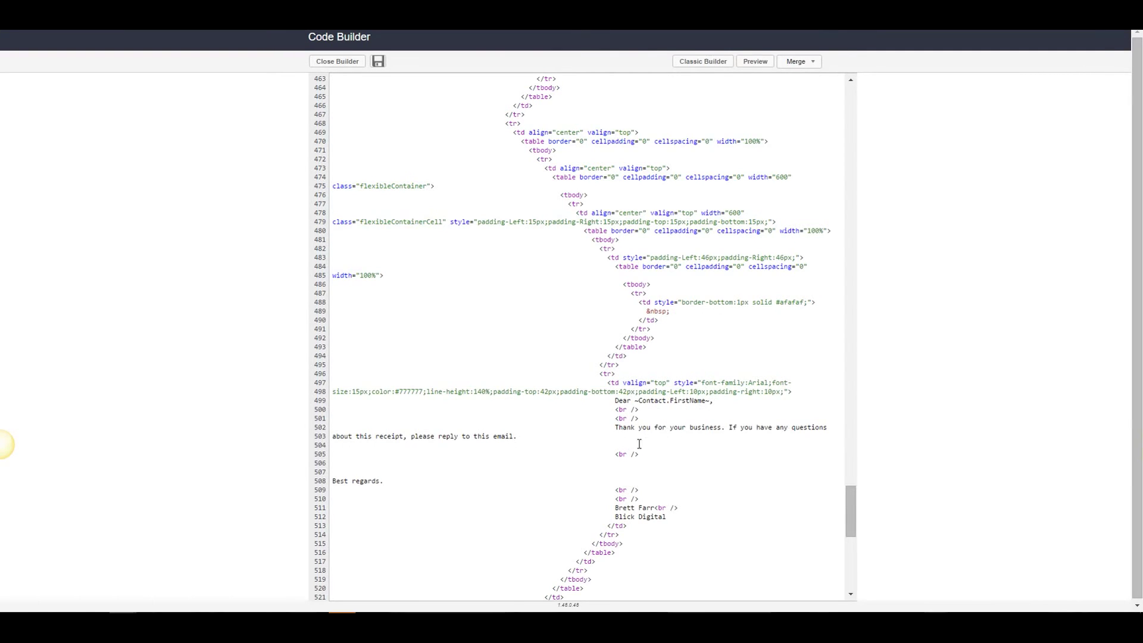
pyautogui.scroll(-2, 639, 443)
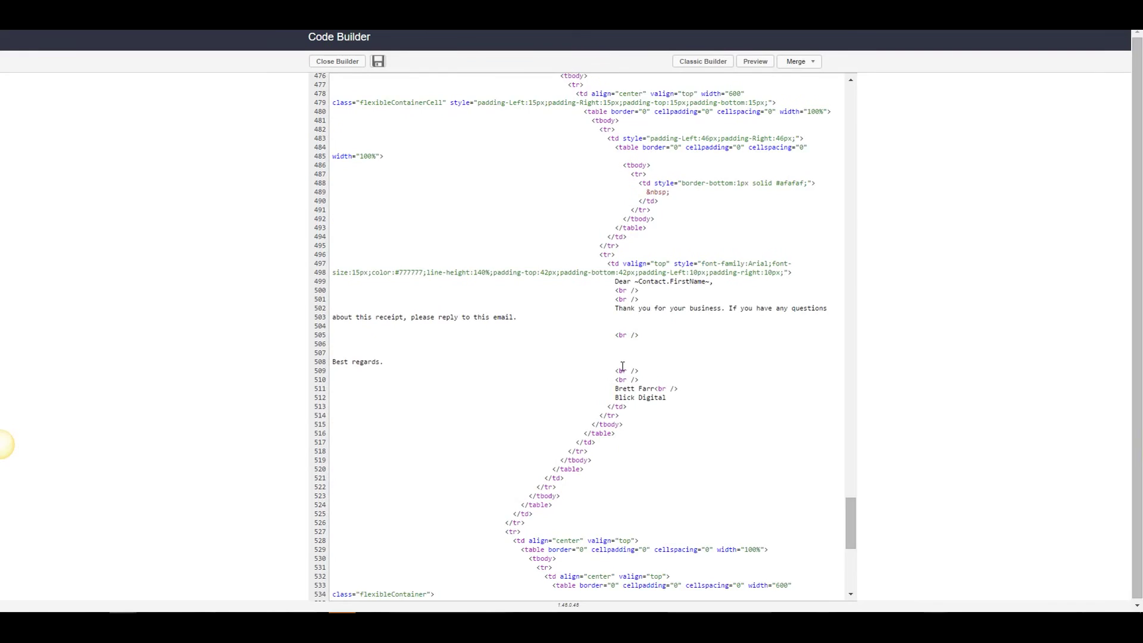
pyautogui.scroll(1, 623, 365)
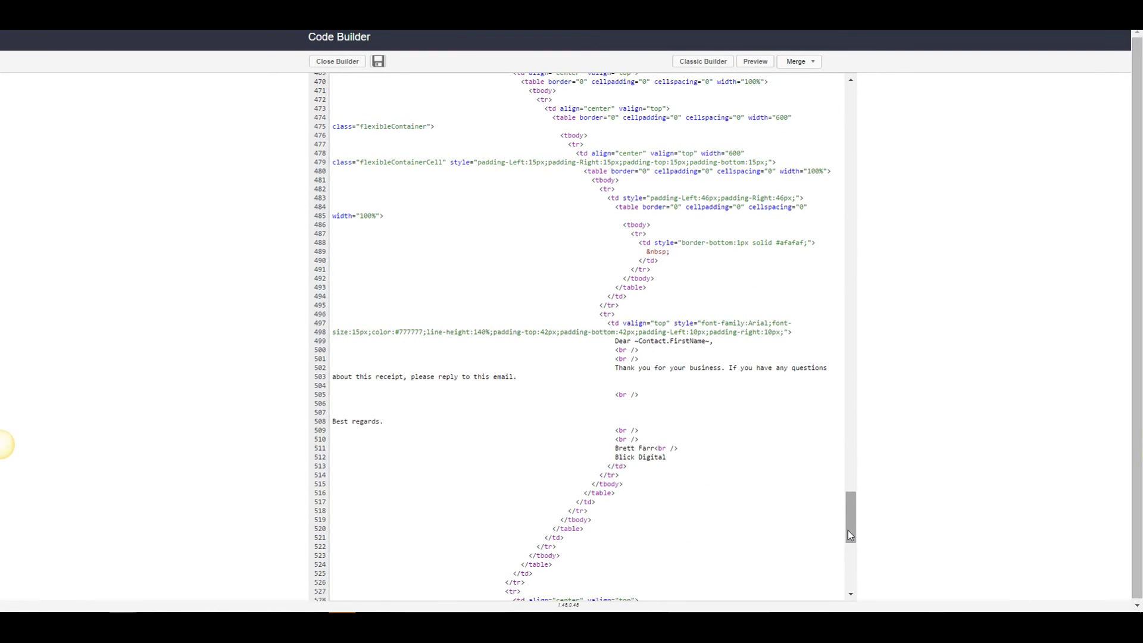
pyautogui.moveTo(850, 534); pyautogui.dragTo(851, 399)
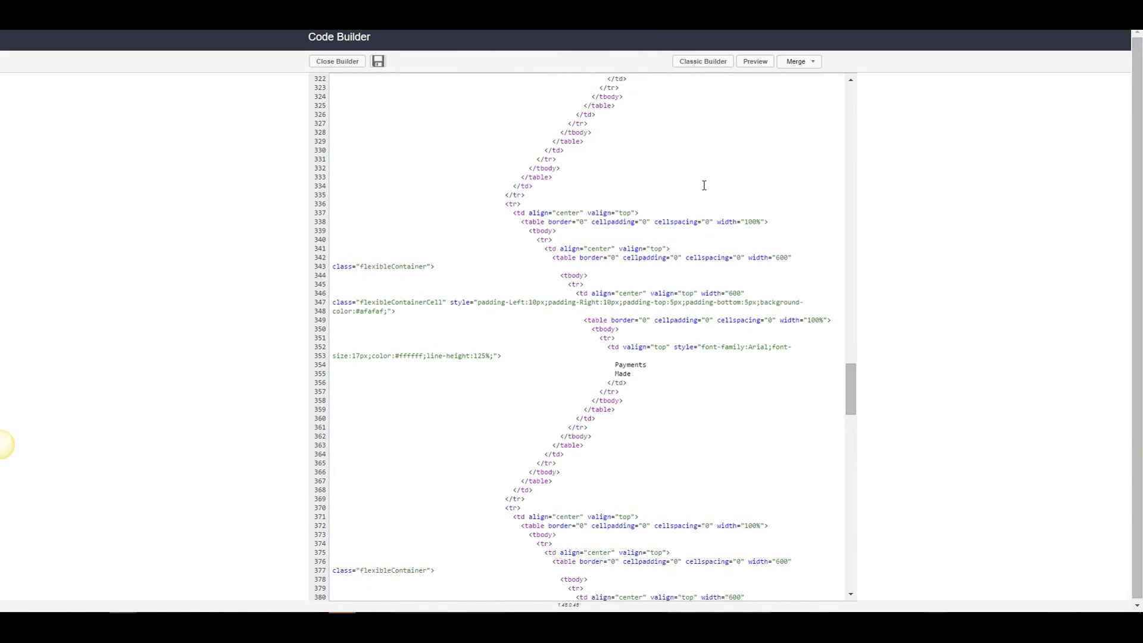
# Close Code Builder saving the changes, then scroll down the BD - Video Test template page.
pyautogui.click(329, 62)
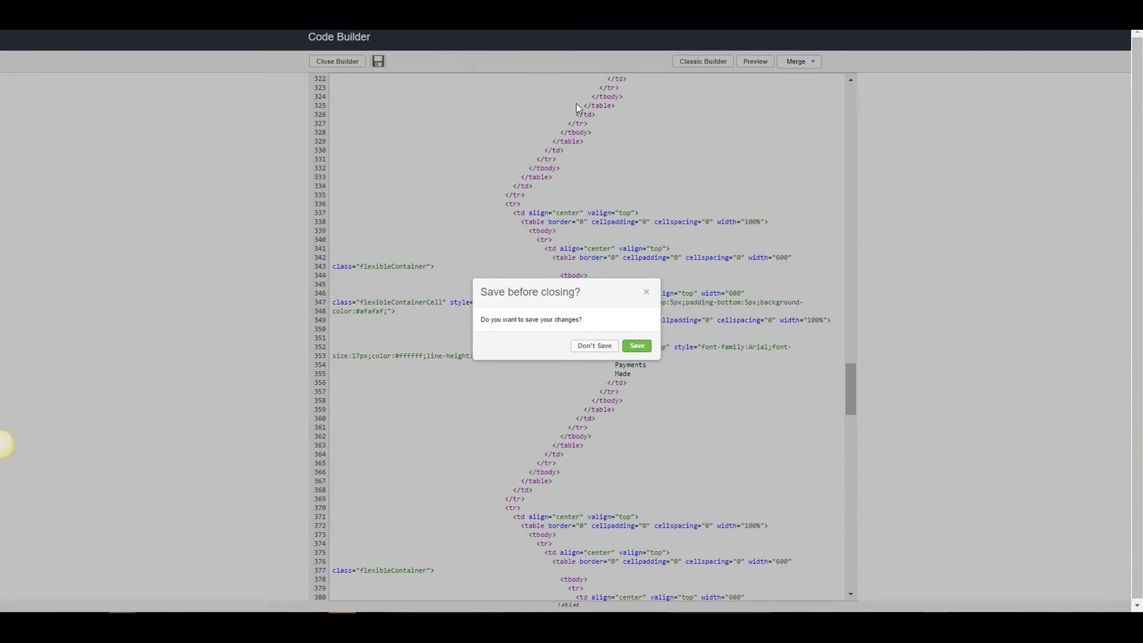
pyautogui.click(636, 347)
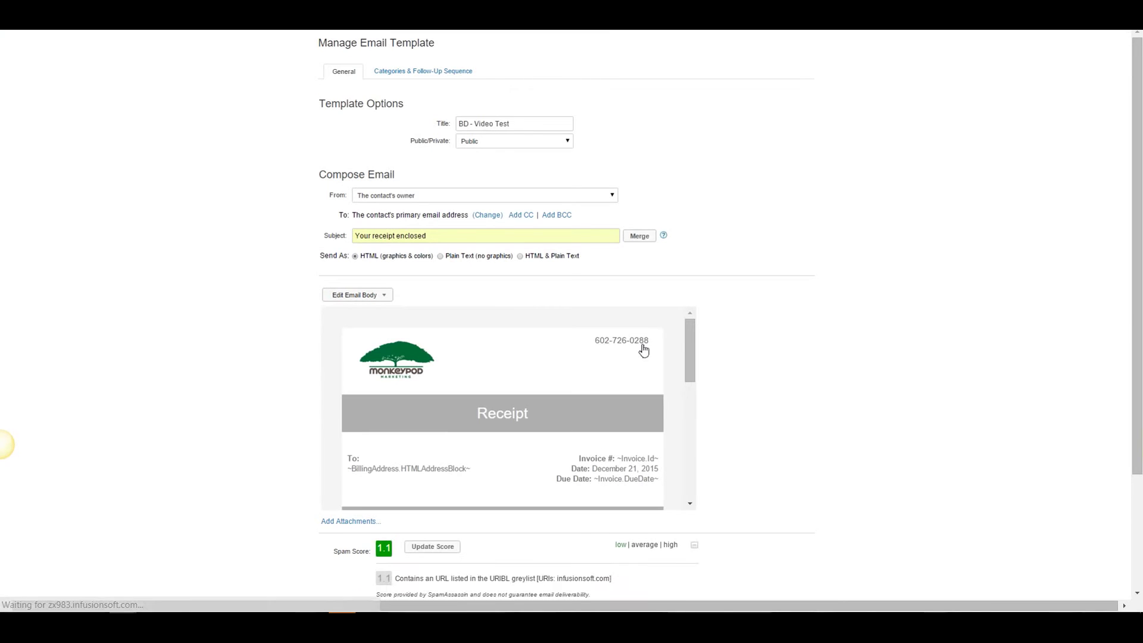
pyautogui.moveTo(693, 343)
pyautogui.mouseDown()
pyautogui.moveTo(693, 387)
pyautogui.moveTo(695, 347)
pyautogui.mouseUp()
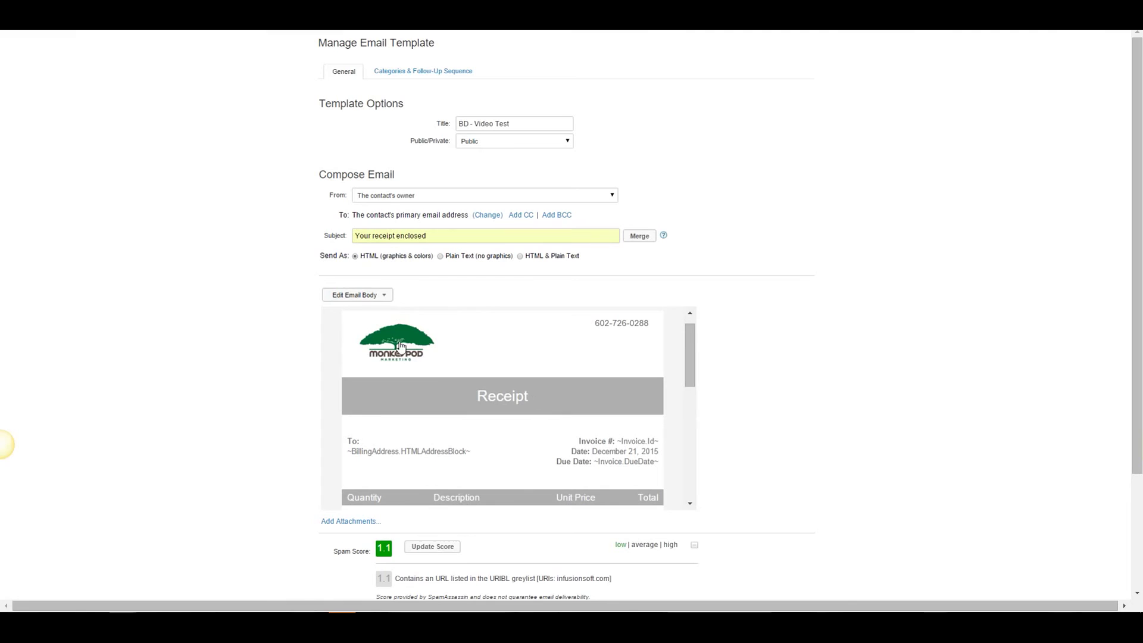
pyautogui.moveTo(689, 341); pyautogui.dragTo(694, 461)
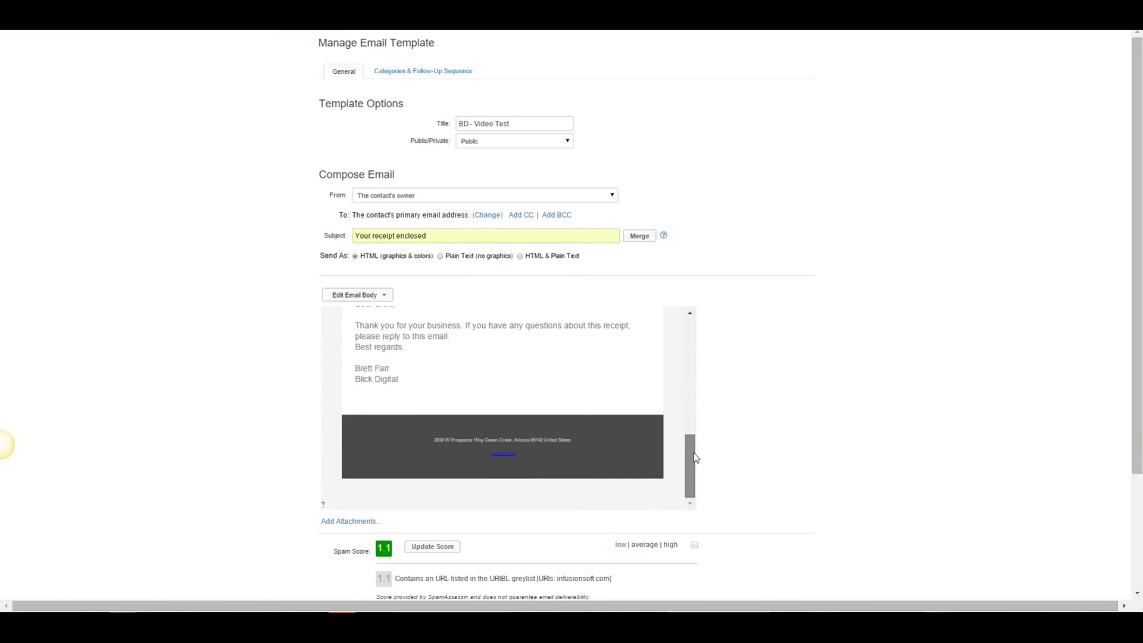
pyautogui.scroll(-3, 247, 375)
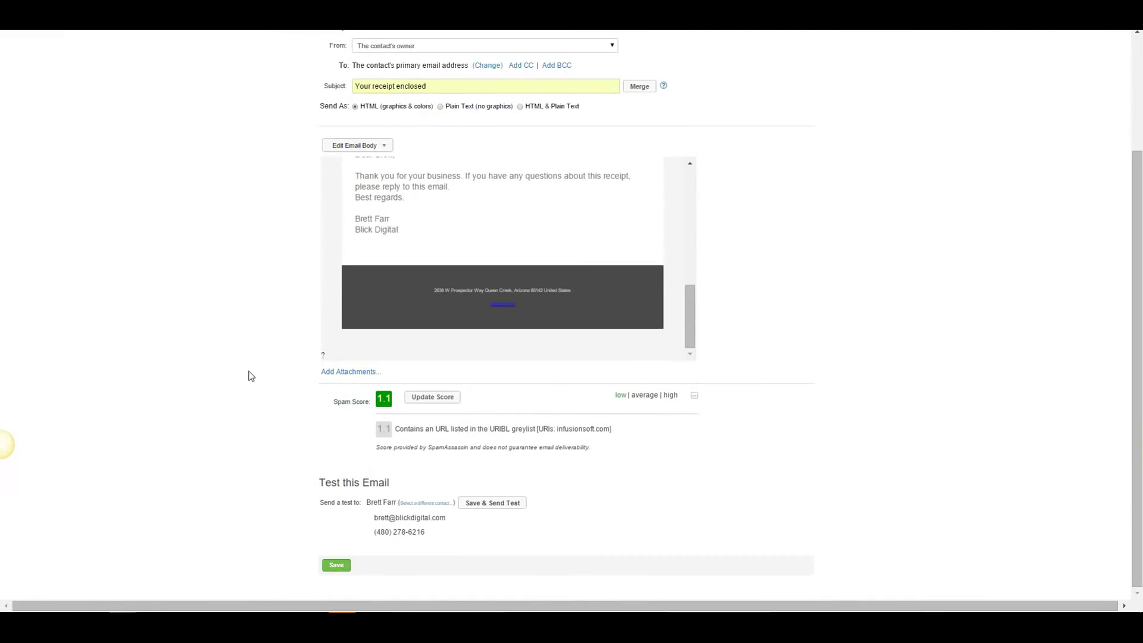
# Save the receipt template, then choose BD - Video Test as Default Subscription Invoice Template and save the order settings.
pyautogui.click(337, 565)
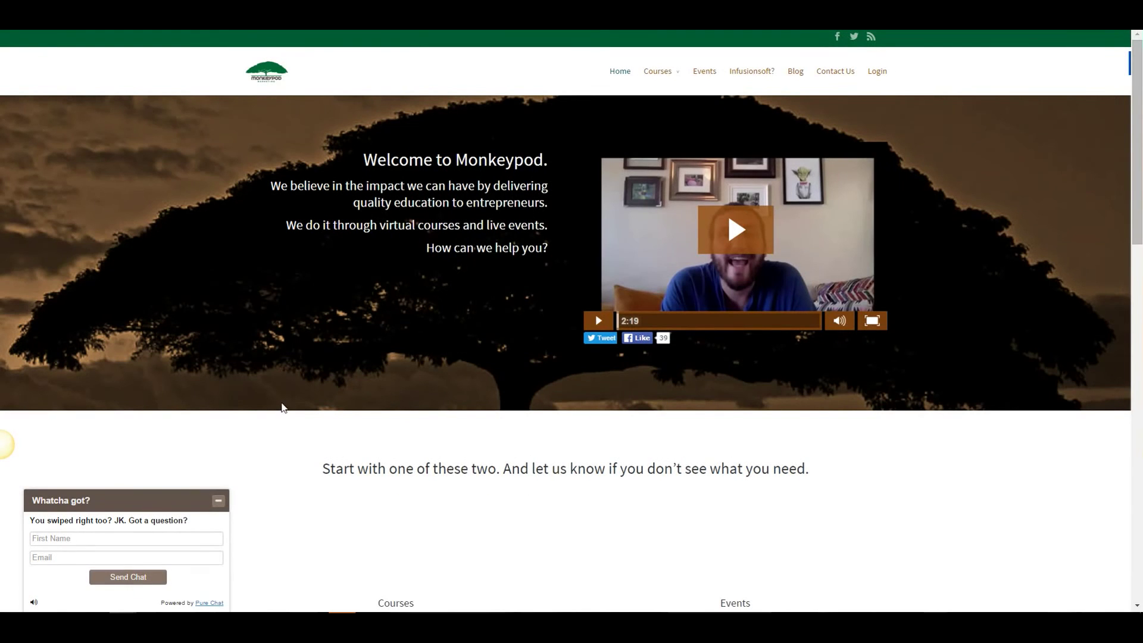
pyautogui.moveTo(239, 628)
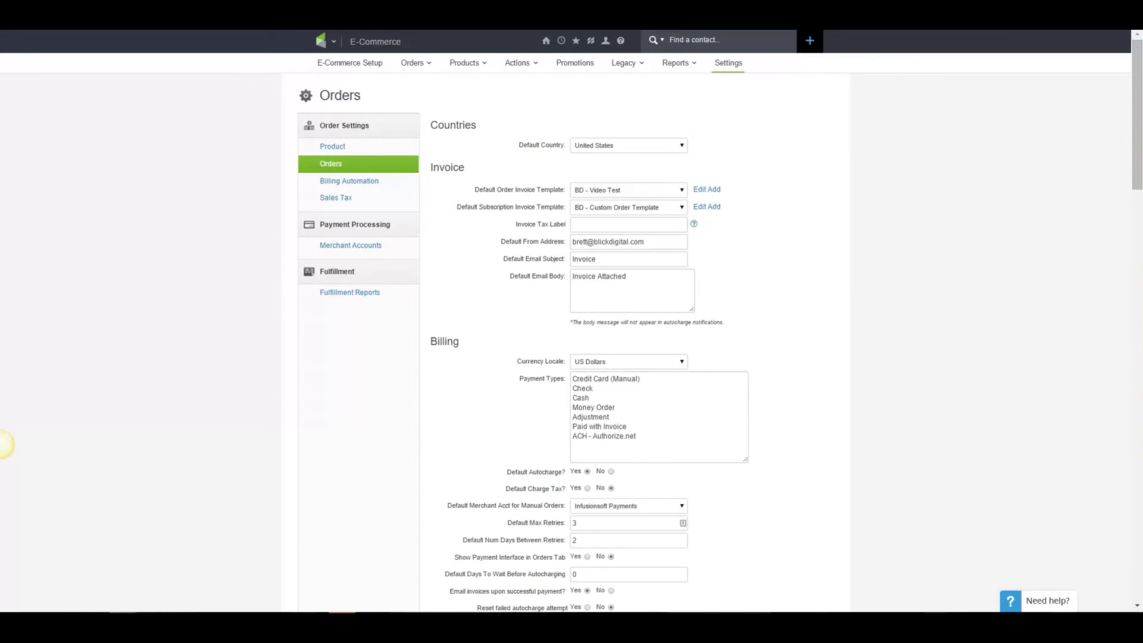
pyautogui.click(635, 205)
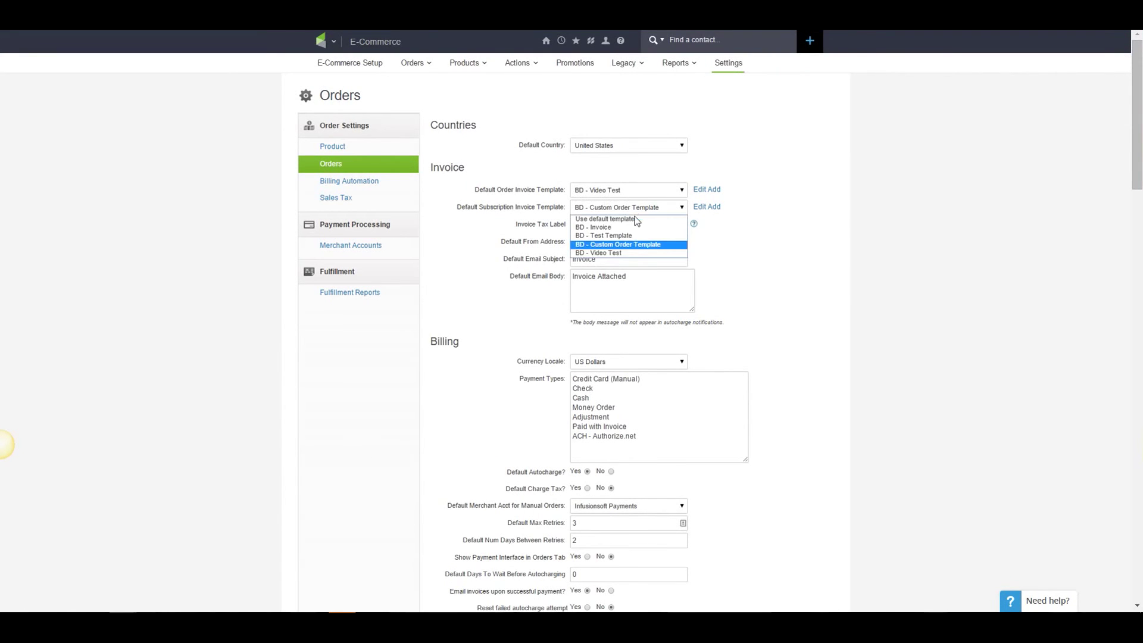
pyautogui.click(619, 253)
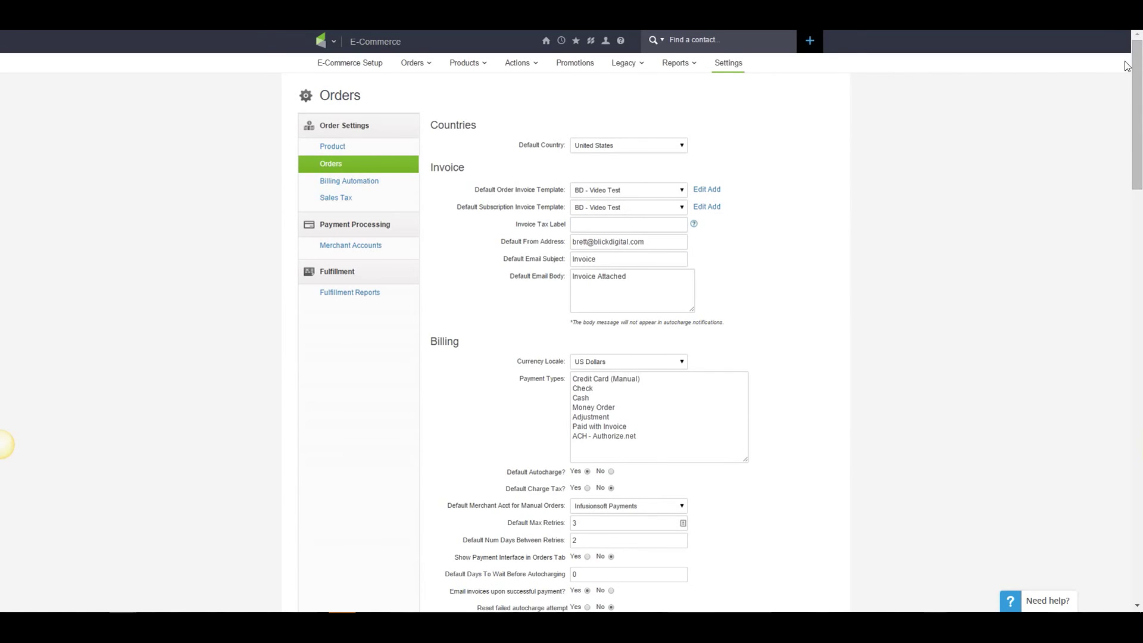
pyautogui.moveTo(1135, 69); pyautogui.dragTo(1135, 479)
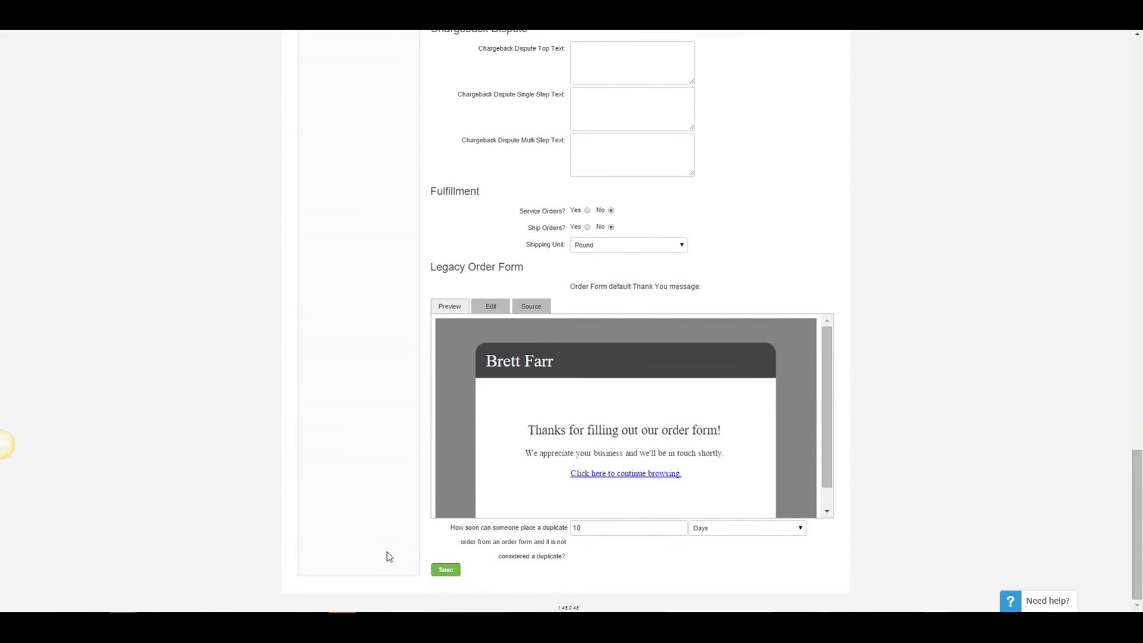
pyautogui.click(451, 571)
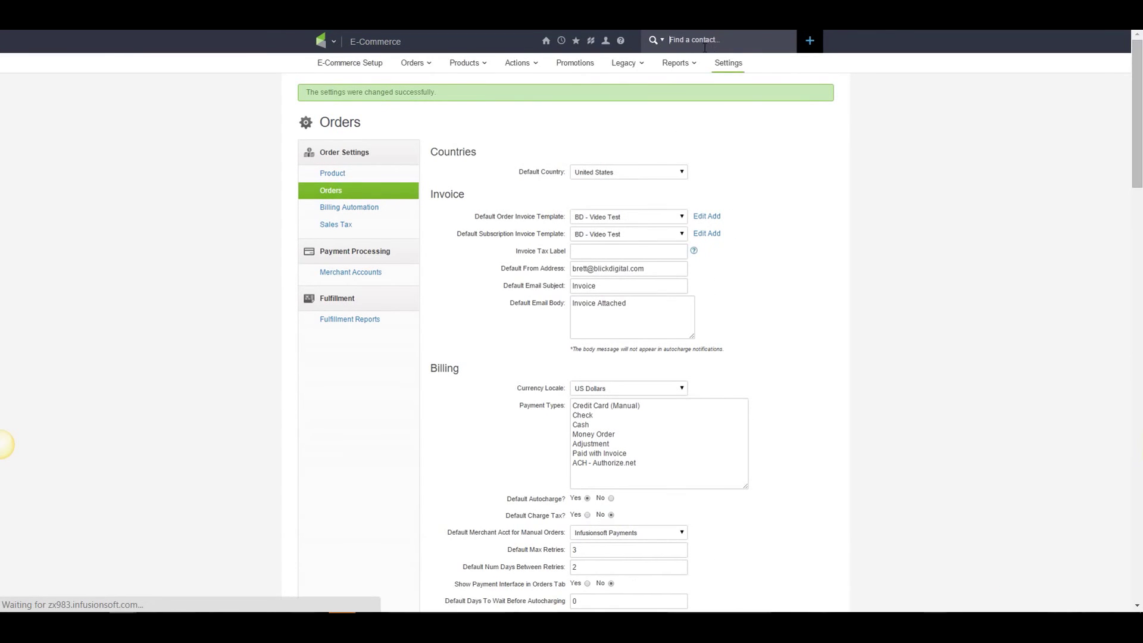
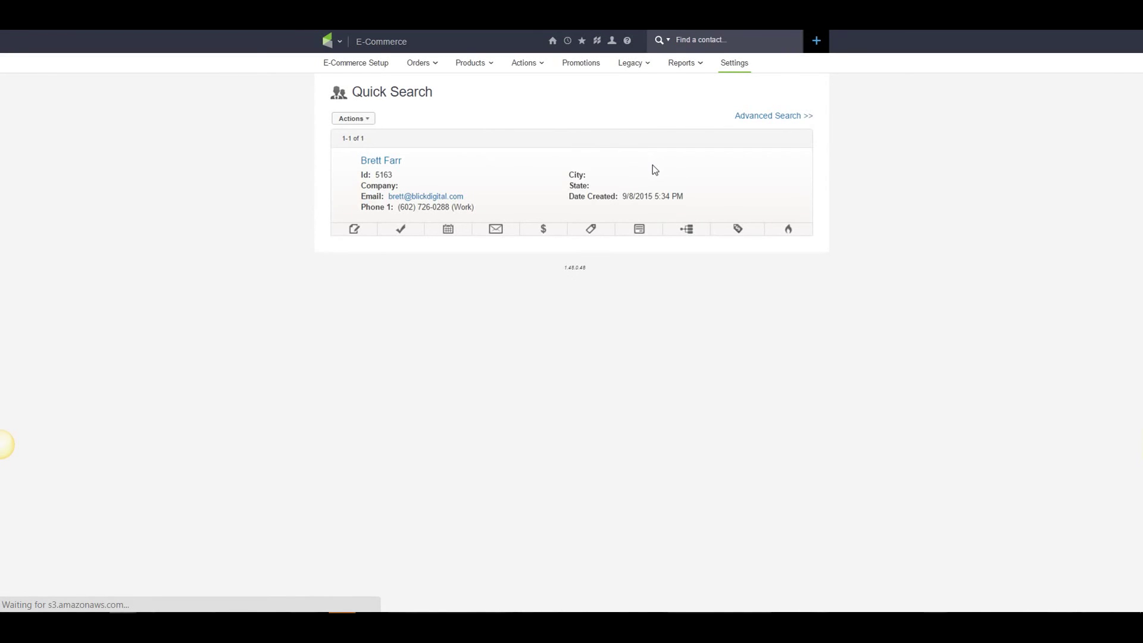
# Search for the contact by name and open their 12/21/2015 order, scrolling to the $200.00 item and payment plan.
pyautogui.click(543, 230)
pyautogui.click(480, 384)
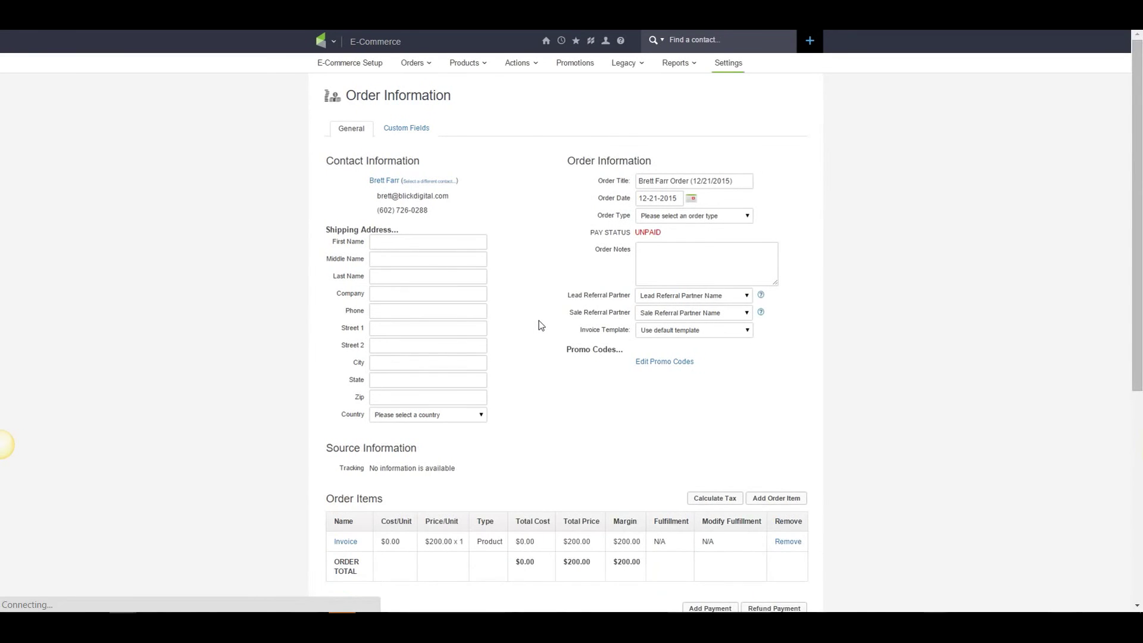
pyautogui.scroll(-4, 541, 325)
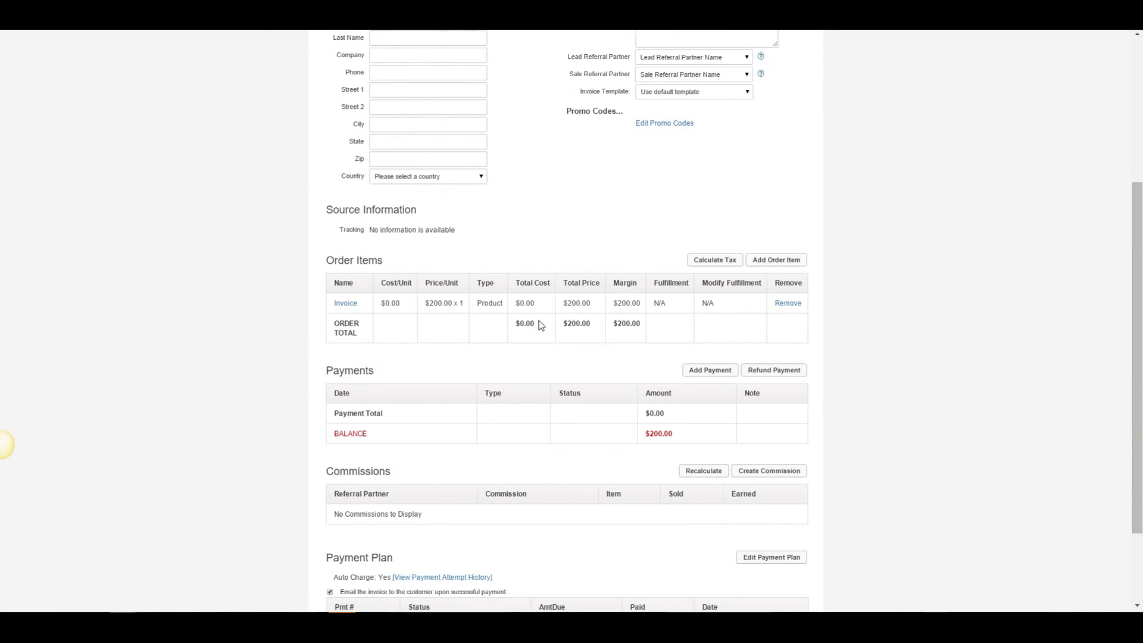
pyautogui.scroll(-2, 541, 324)
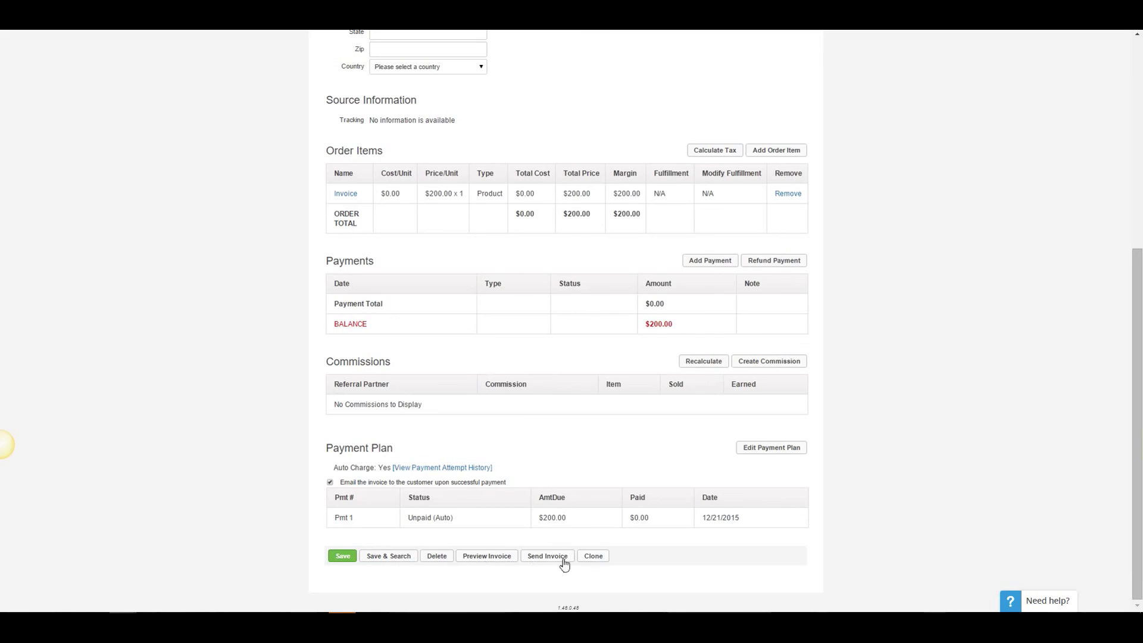
pyautogui.click(488, 556)
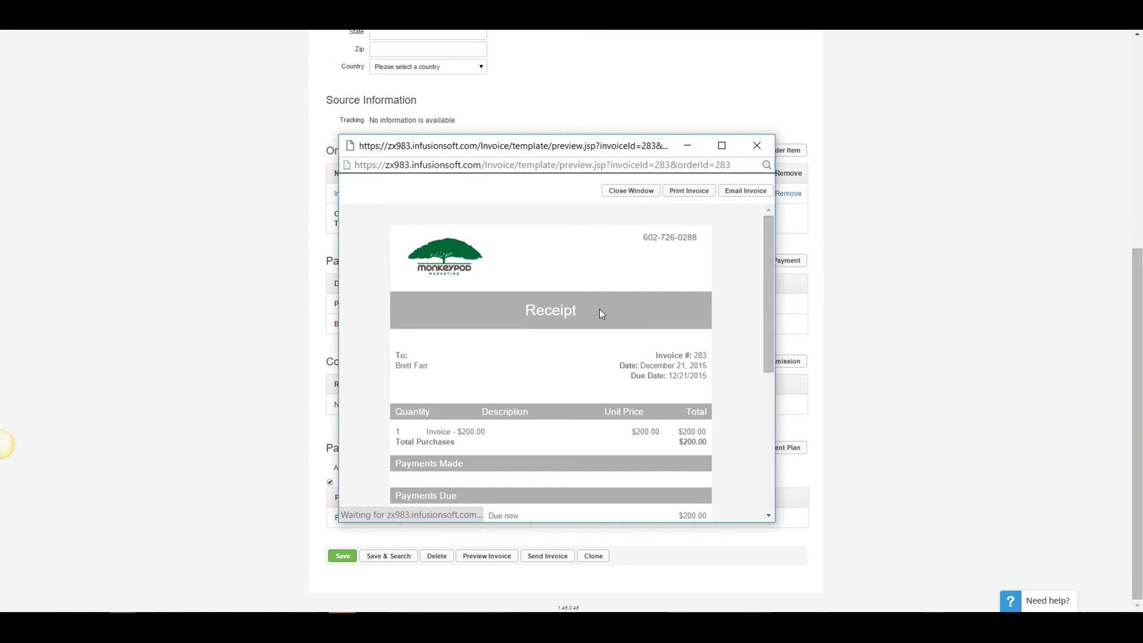
pyautogui.click(723, 146)
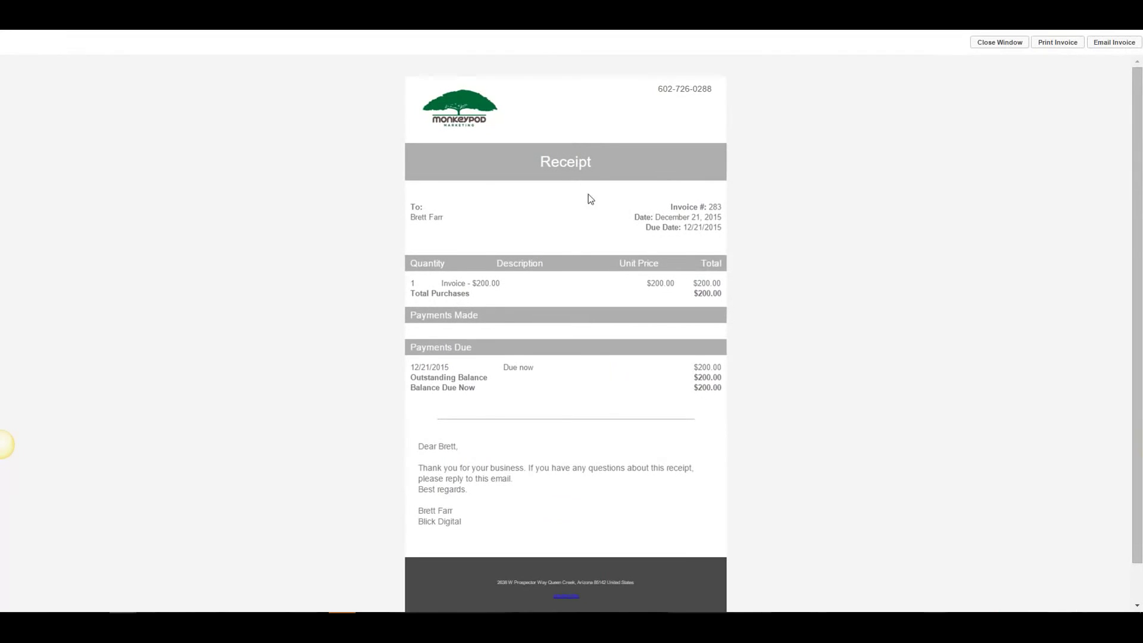
pyautogui.scroll(-1, 656, 143)
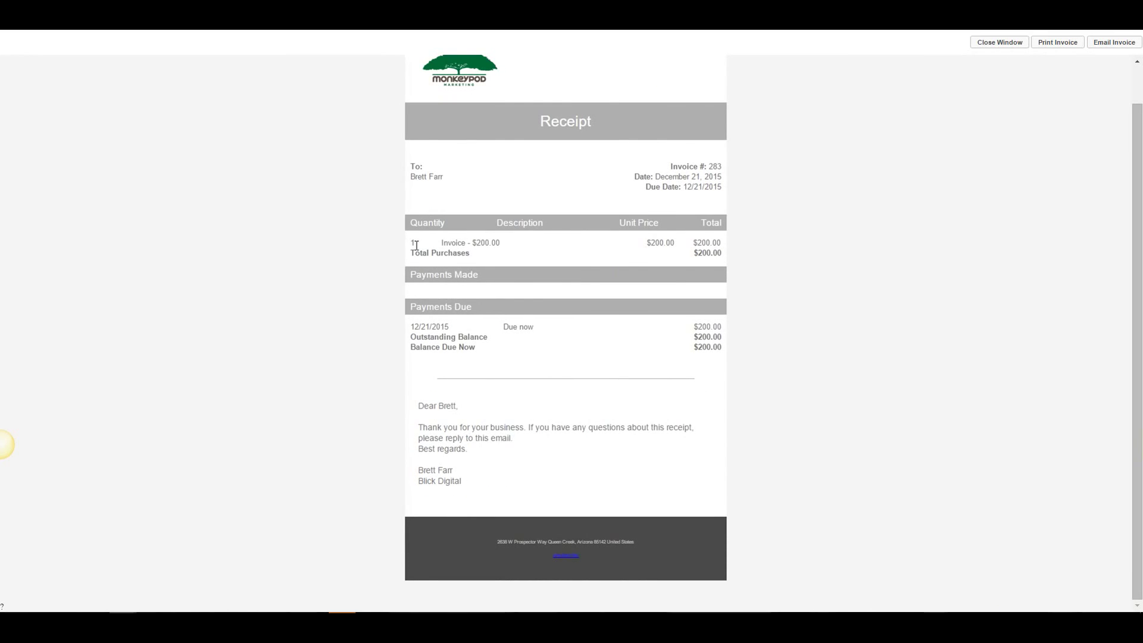
pyautogui.hotkey('ctrl', 'a')
pyautogui.click(717, 179)
pyautogui.moveTo(421, 347); pyautogui.dragTo(717, 351)
pyautogui.click(691, 342)
pyautogui.scroll(1, 529, 228)
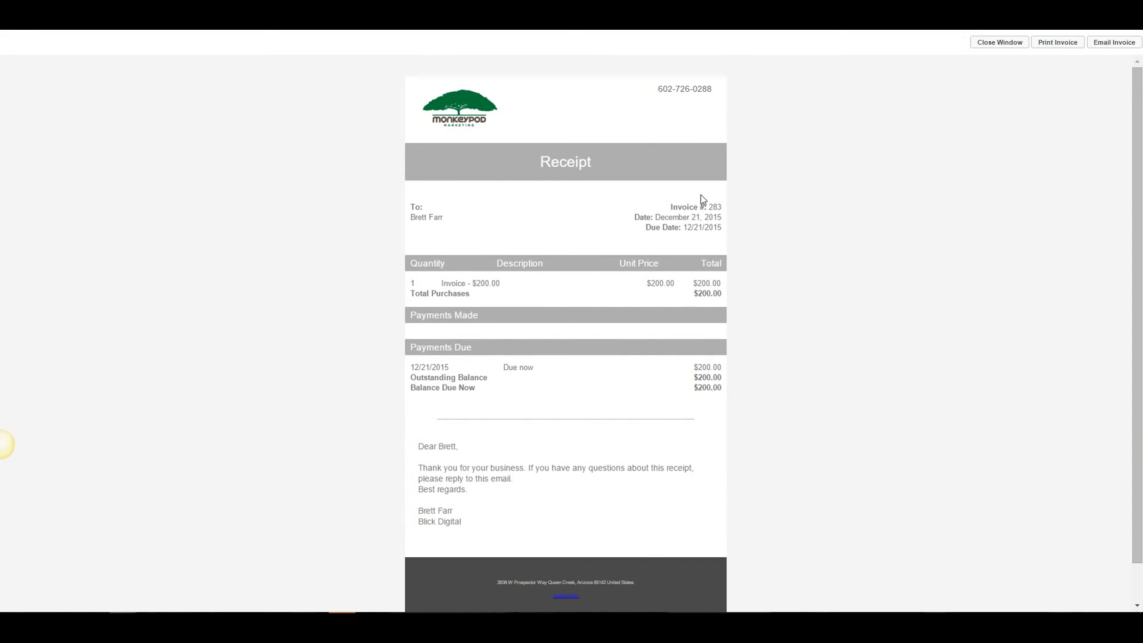